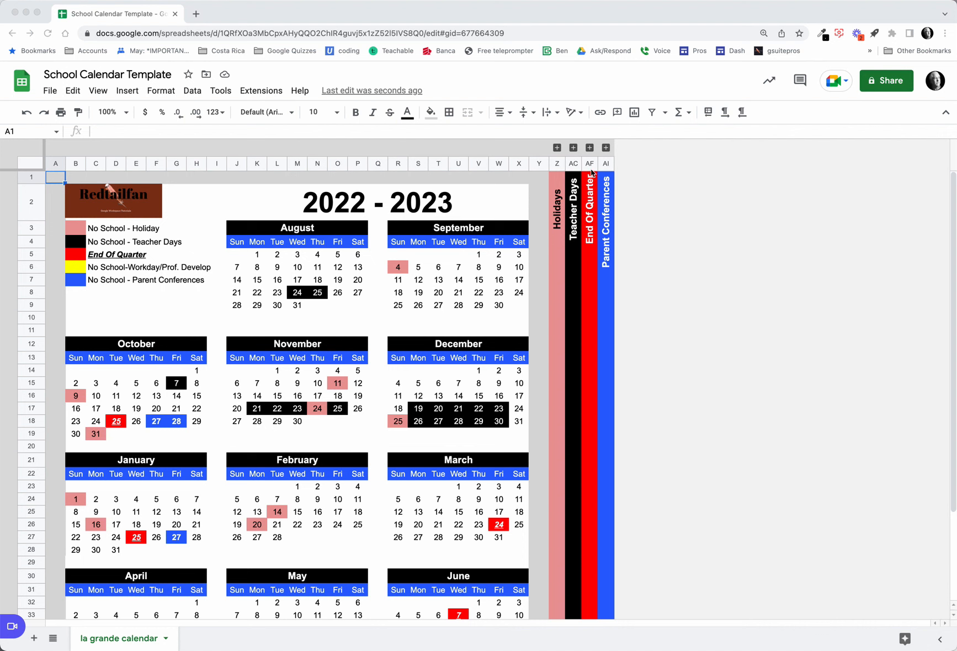
- Examine the start-year and end-year cells in the calendar title
click(333, 207)
click(336, 205)
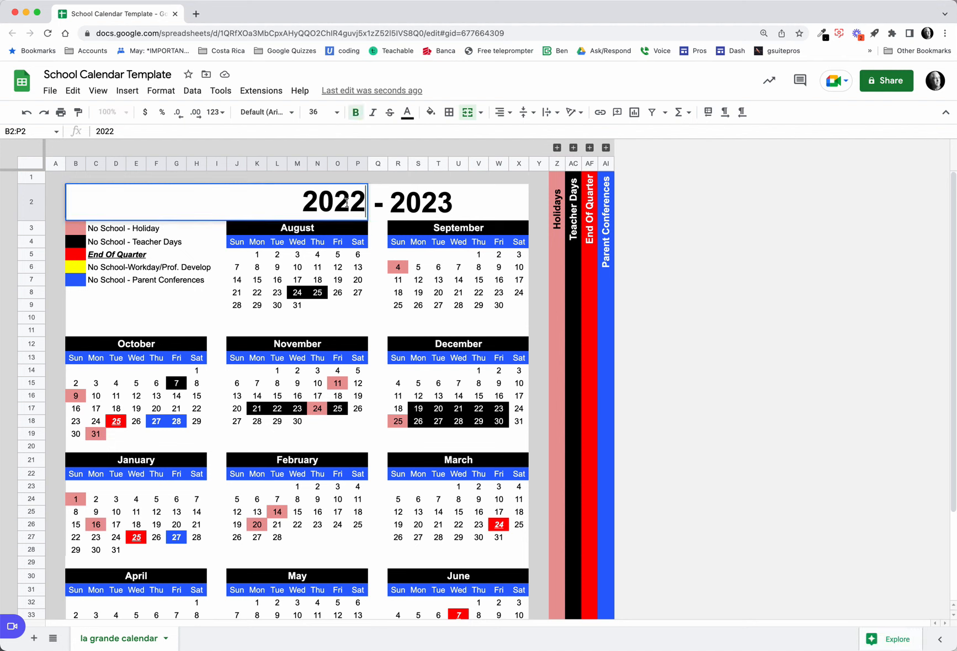
click(410, 206)
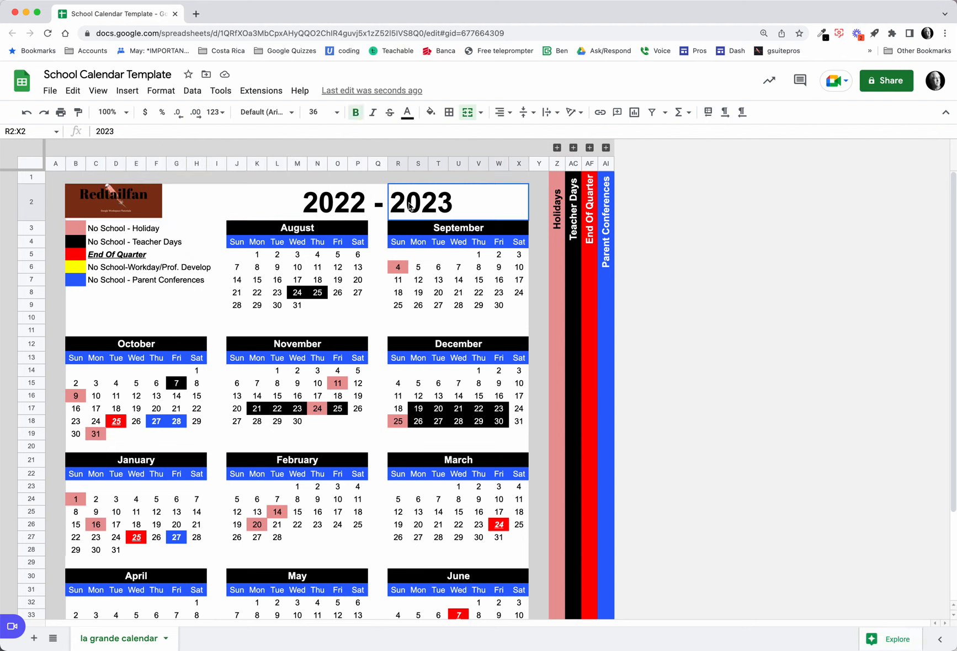
click(331, 207)
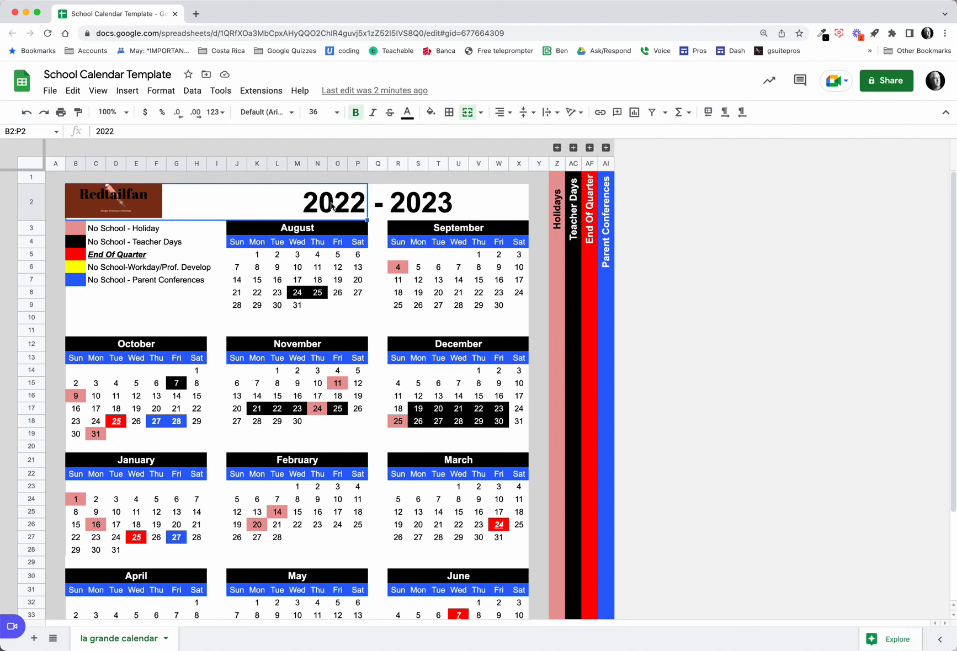
click(409, 205)
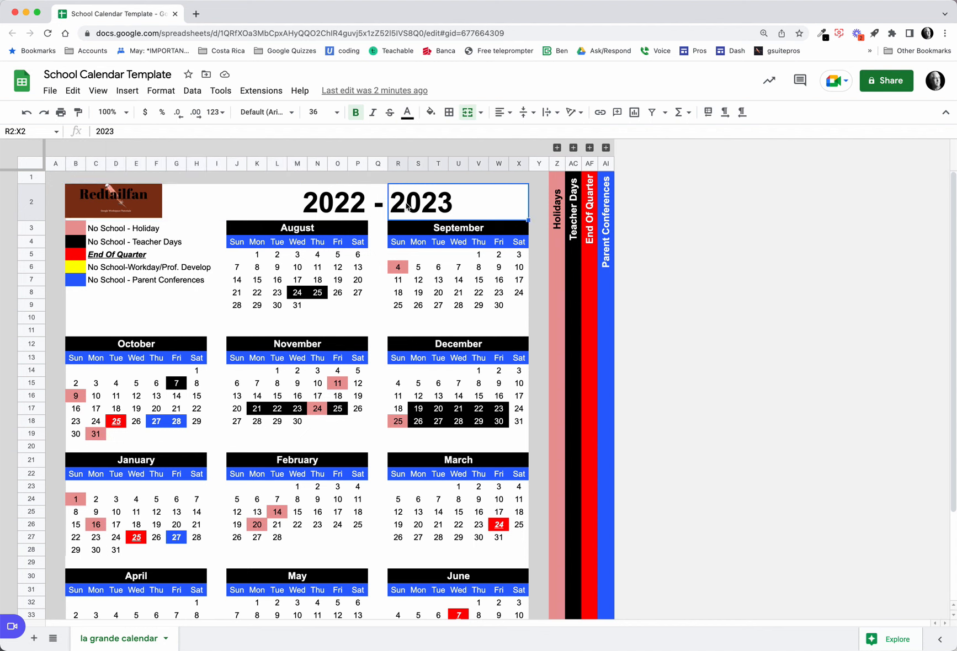
- Inspect the DATE formulas behind the month headers, from August through February
click(317, 229)
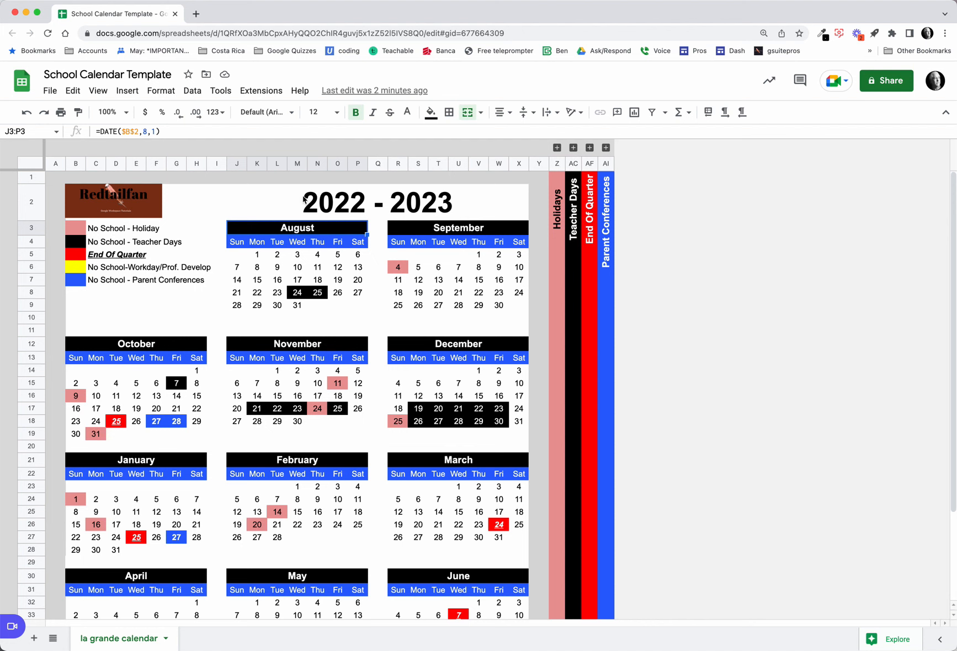
click(456, 228)
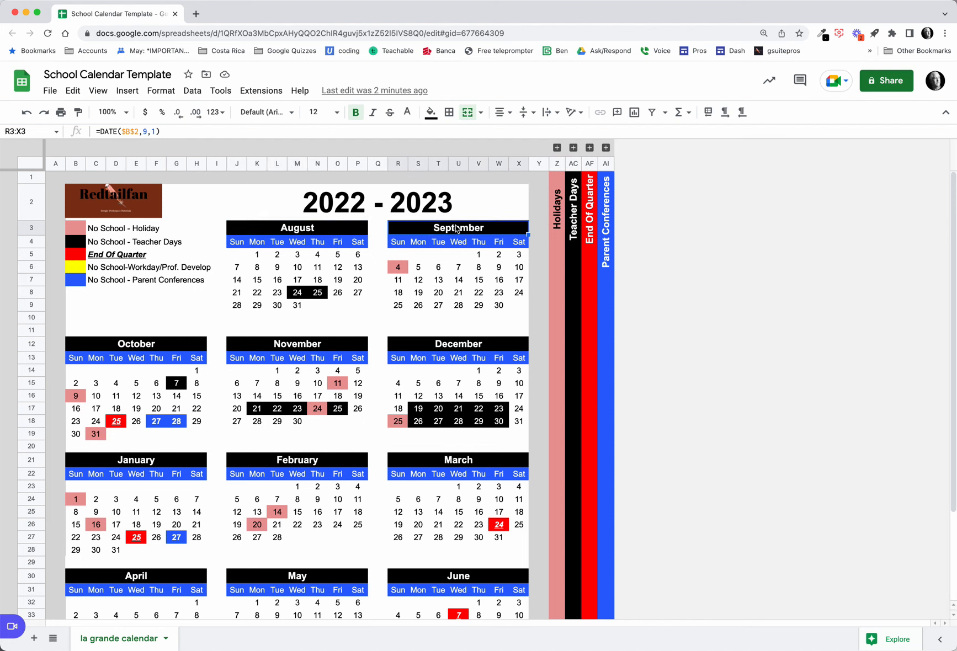
click(184, 343)
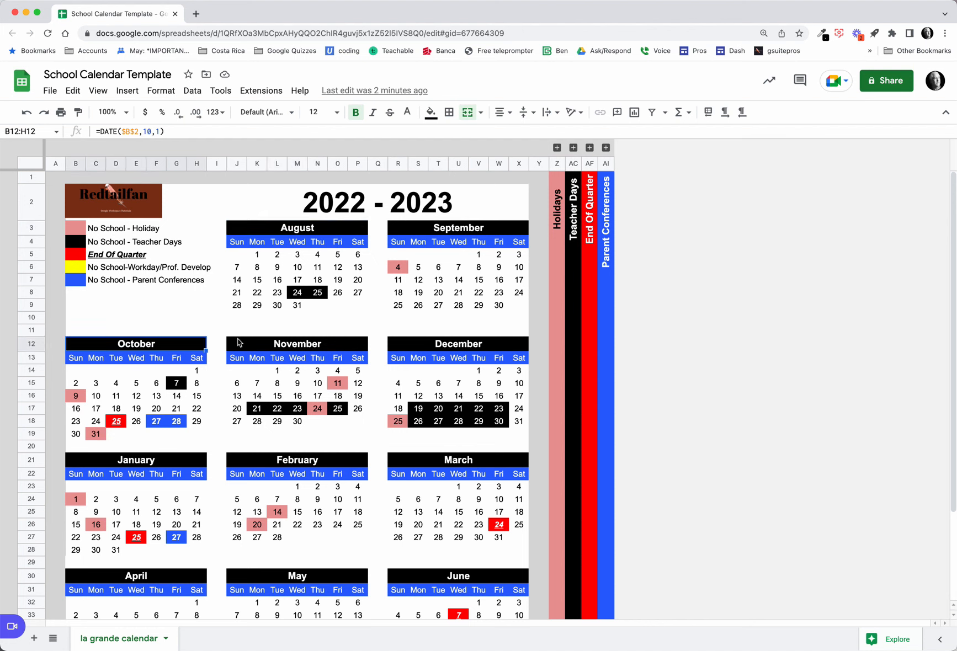
click(262, 348)
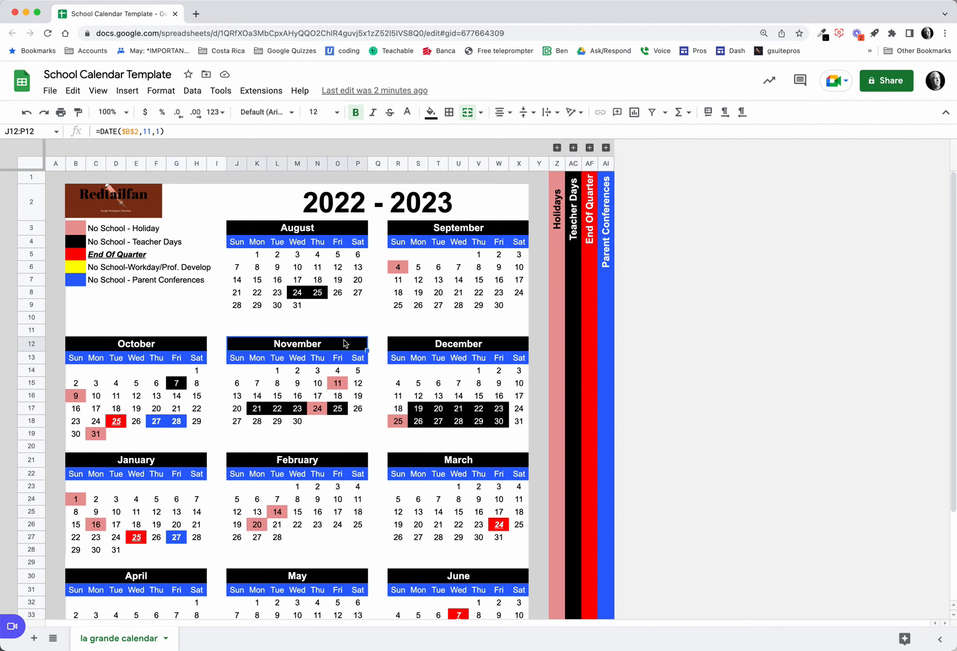
click(419, 347)
click(175, 462)
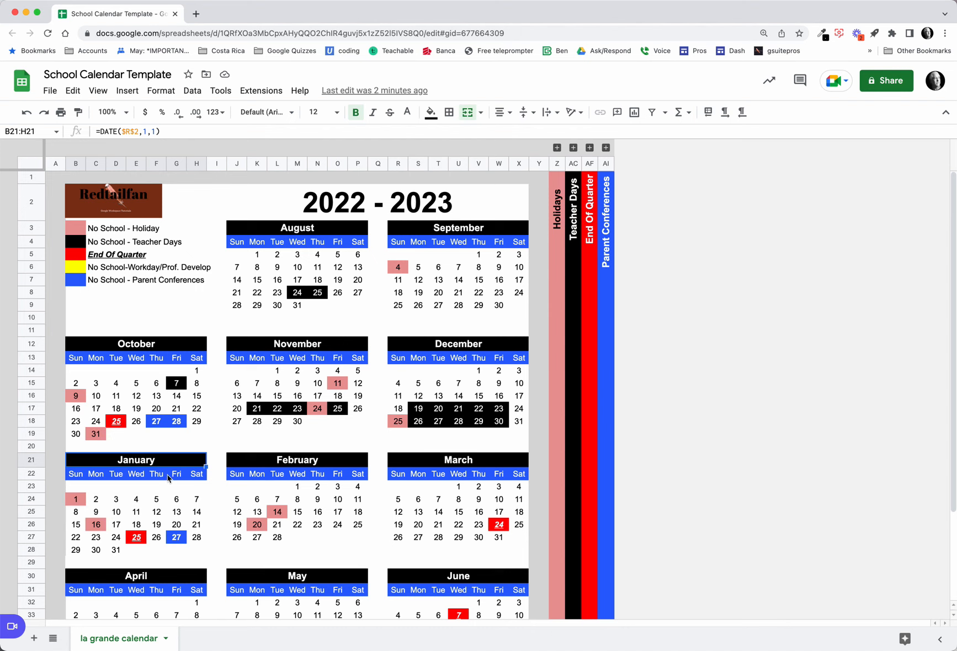
click(285, 461)
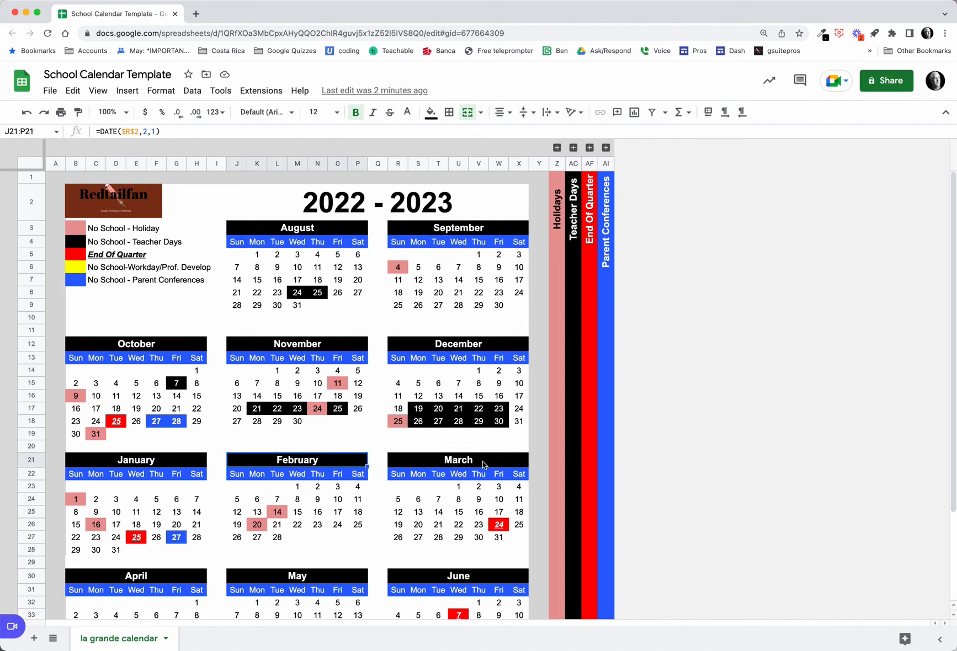
- Set the calendar's start year to 2023 and its end year to 2024
click(354, 210)
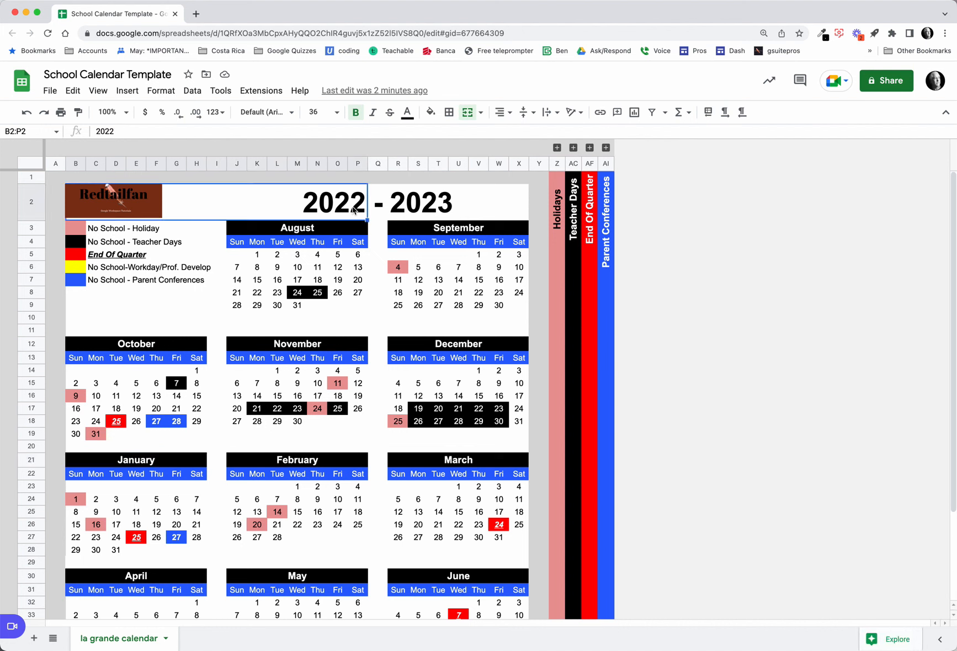
text(2023)
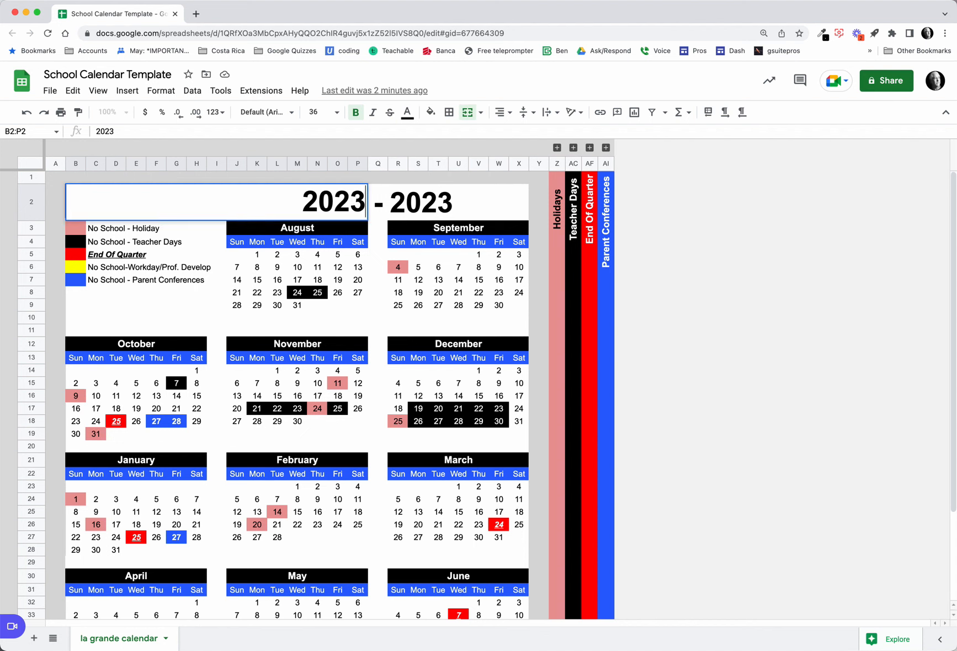
click(433, 202)
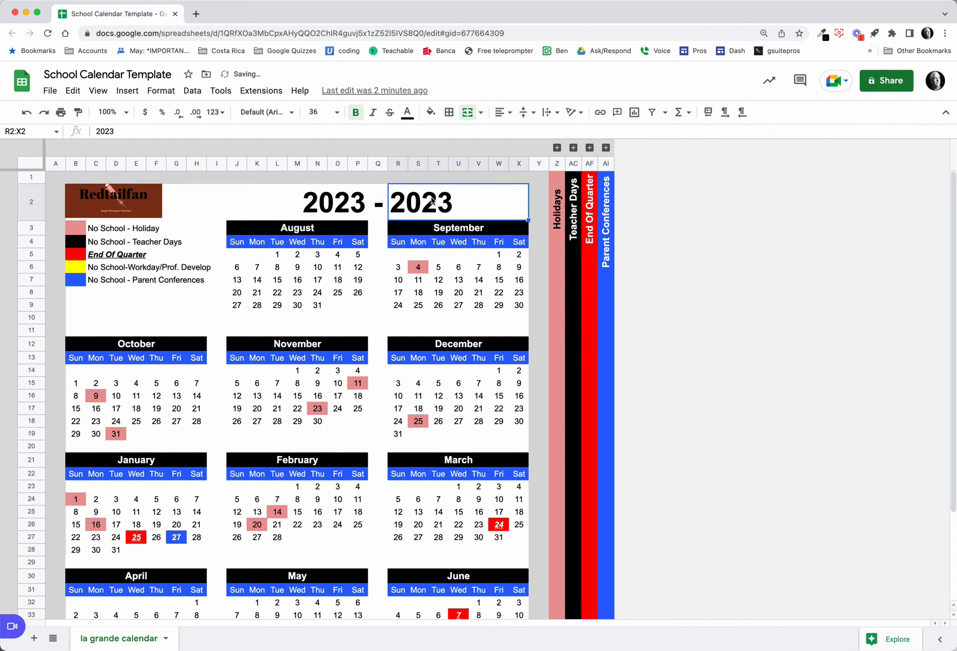
text(2024)
- Expand the Holidays columns and the Thanksgiving formula rows, inspecting the Labor Day date formula
click(557, 147)
click(591, 254)
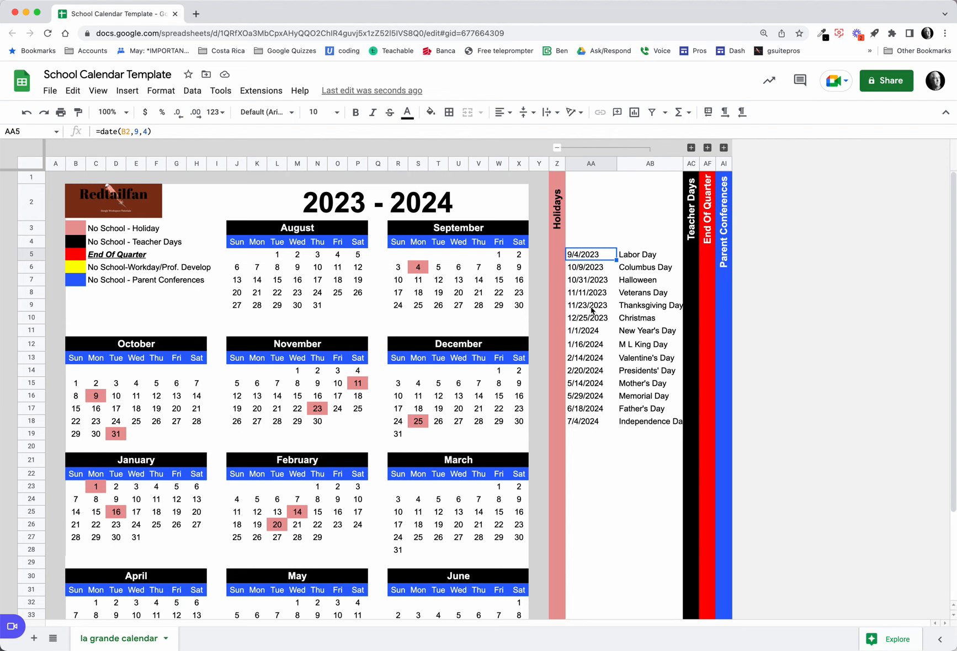
scroll(400, 397, down, 5)
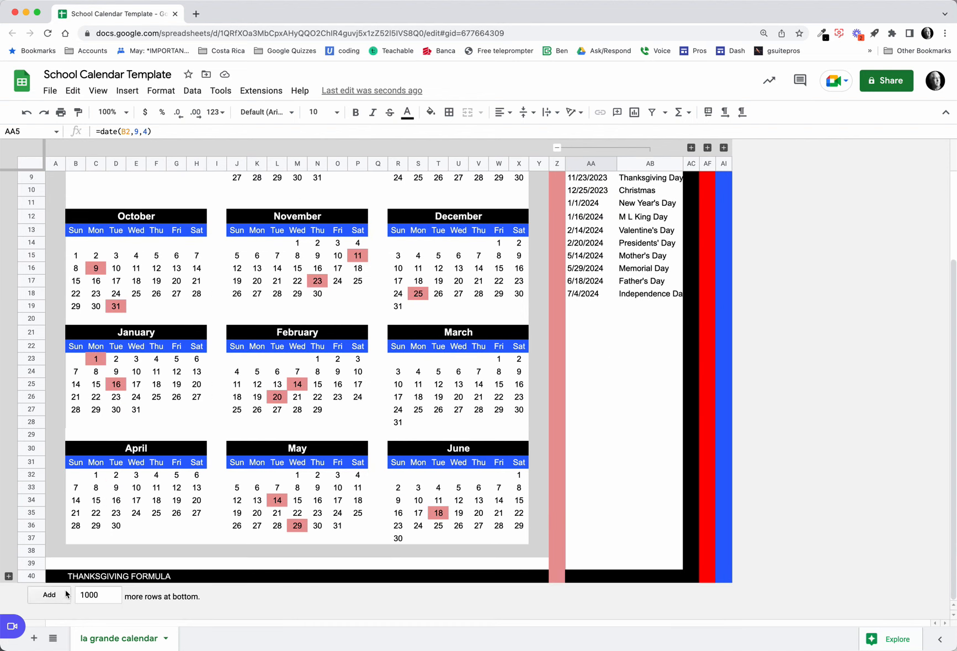
click(8, 577)
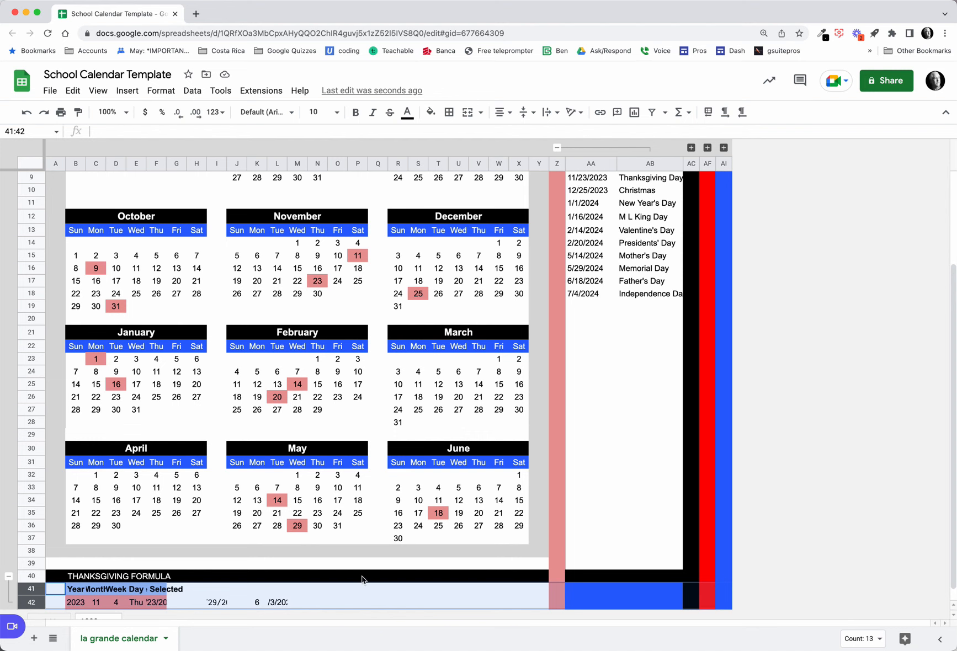
- Collapse the Holidays columns and select the holiday colour cell in the legend
scroll(518, 420, up, 3)
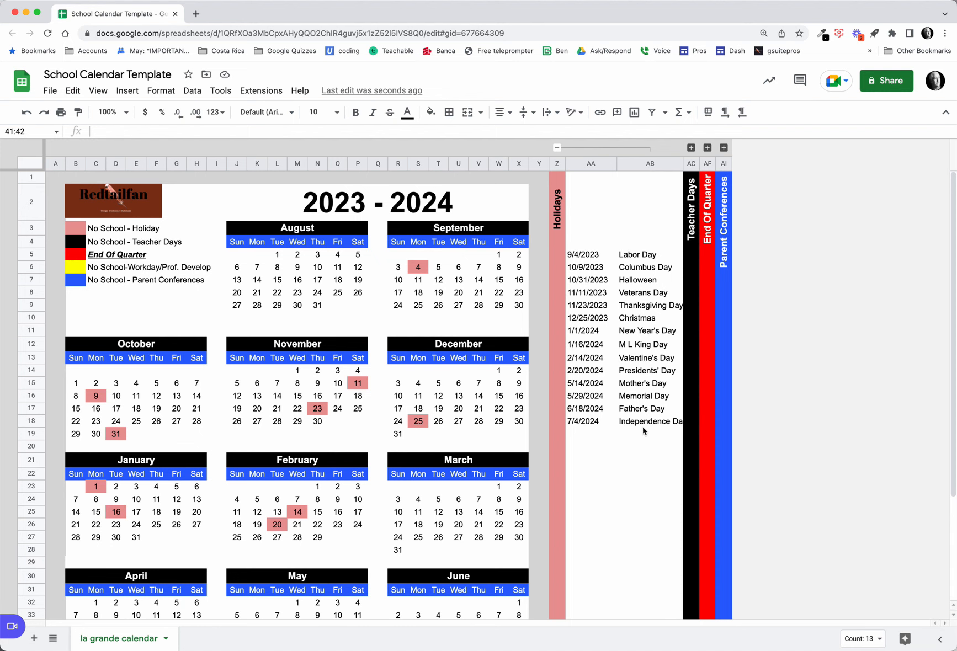
click(556, 148)
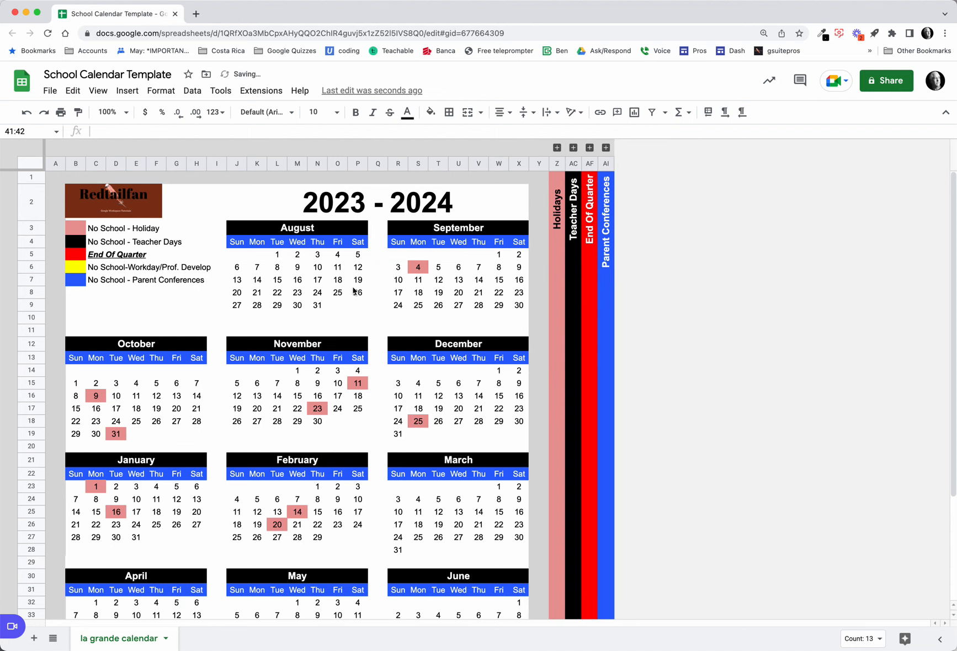
click(76, 232)
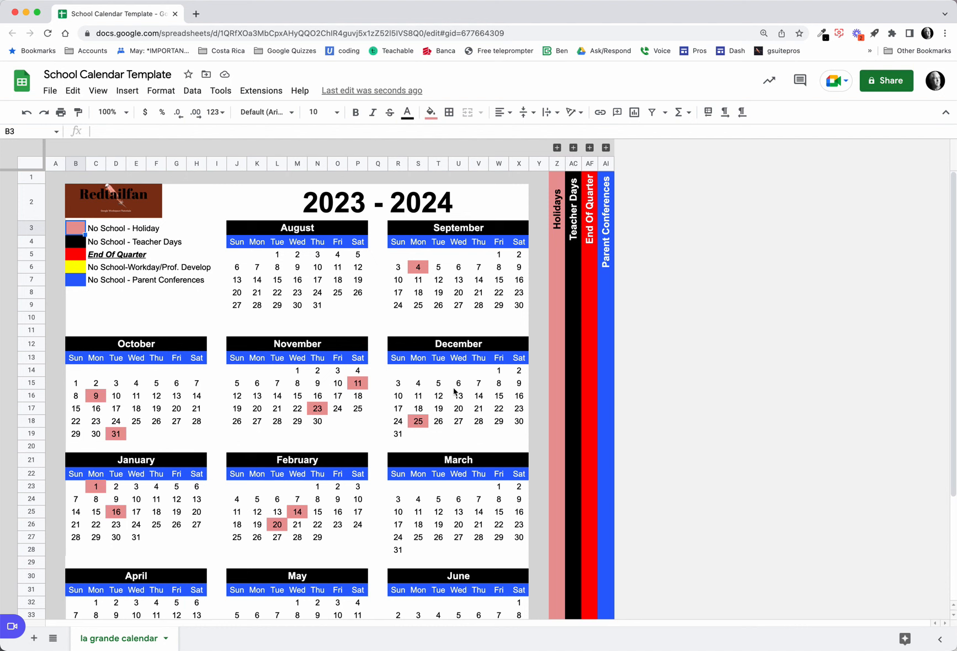
- Set the calendar title back to start year 2022 and end year 2023
click(344, 203)
double_click(343, 203)
key(BackSpace)
key(BackSpace)
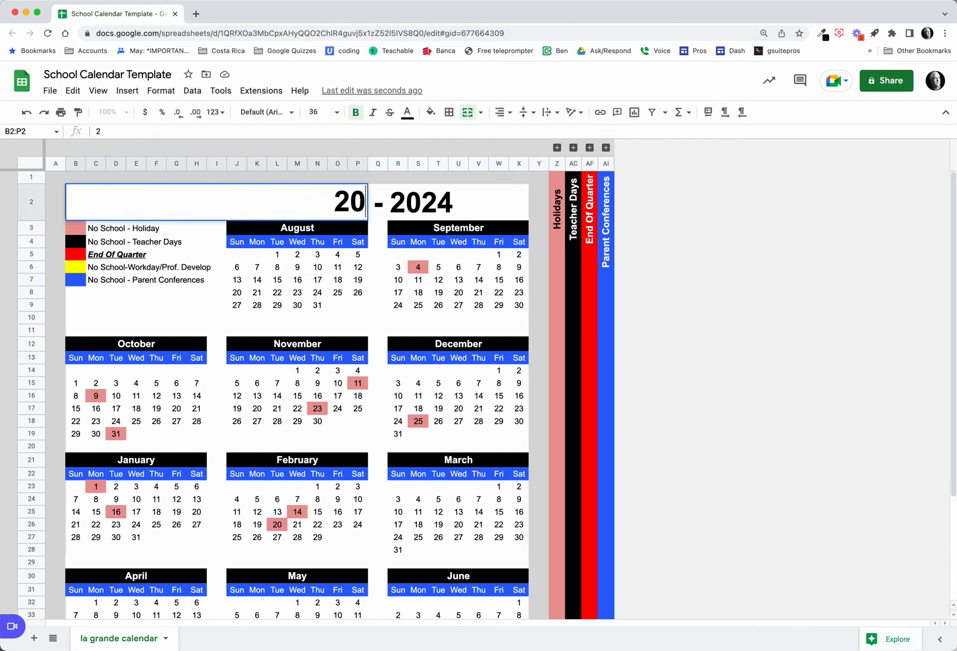
text(22)
key(Tab)
key(Tab)
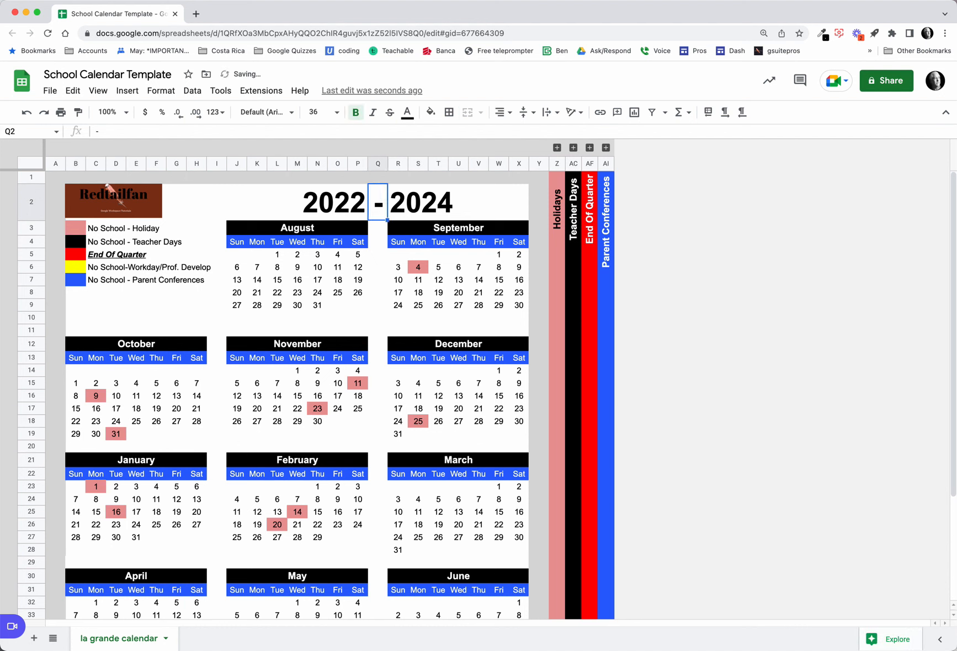
text(2023)
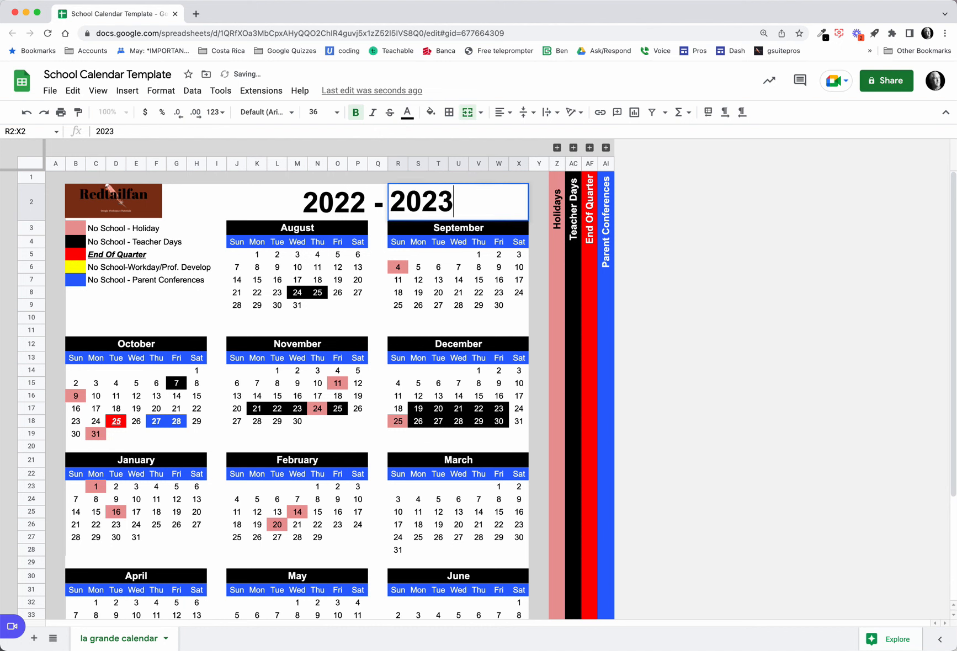
key(Tab)
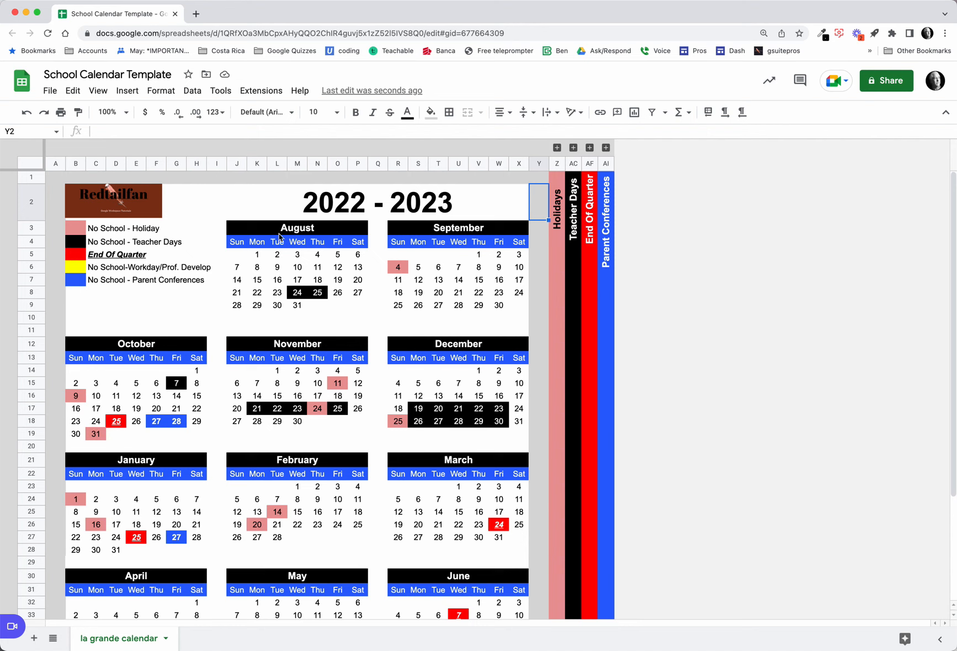
- Inspect the array formulas in the Sunday header cells of August, September and October
click(234, 244)
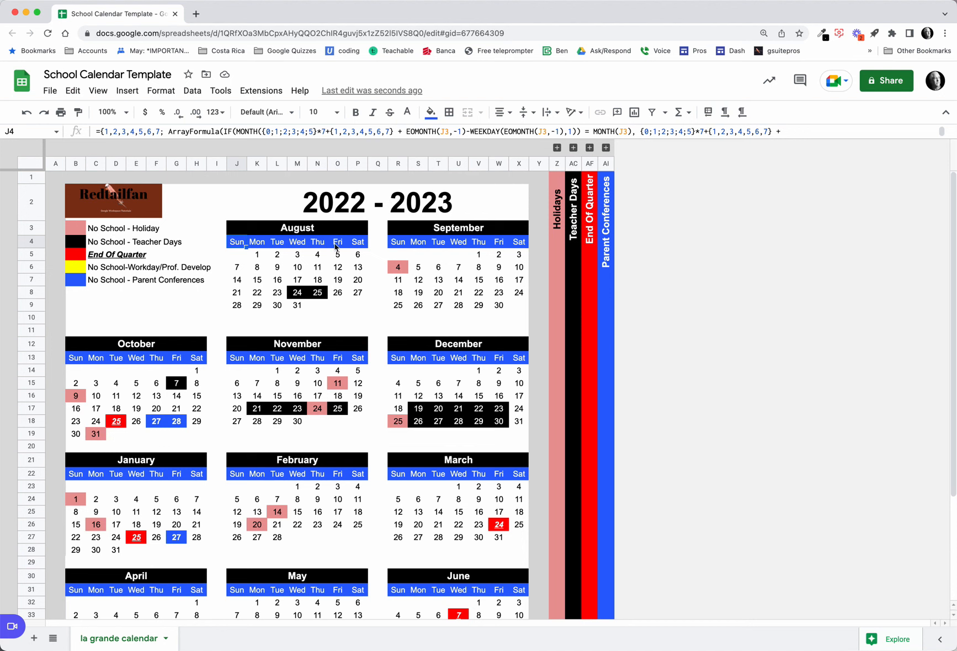
click(401, 243)
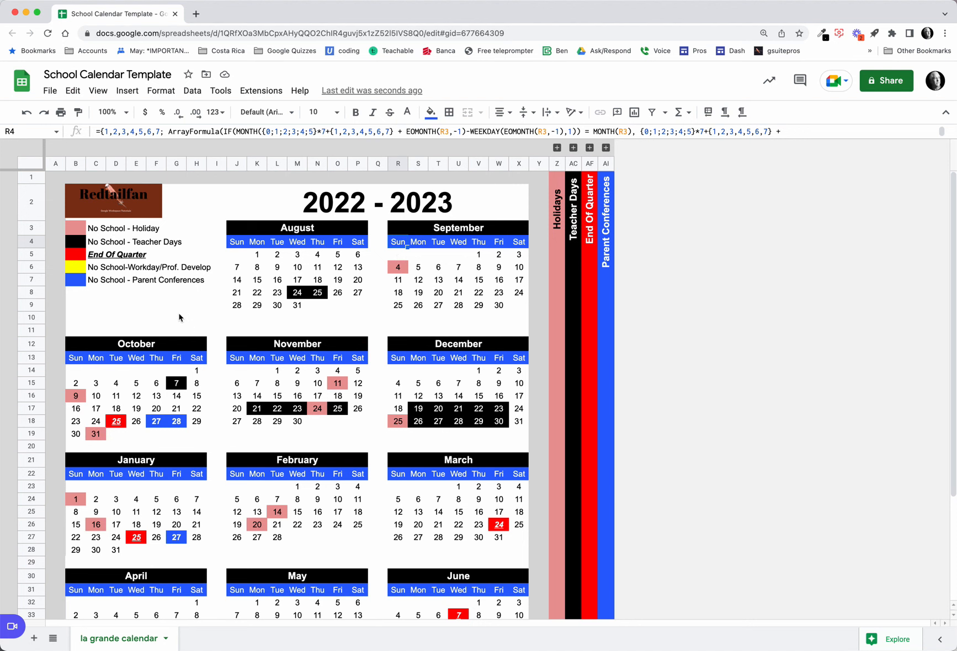
click(77, 359)
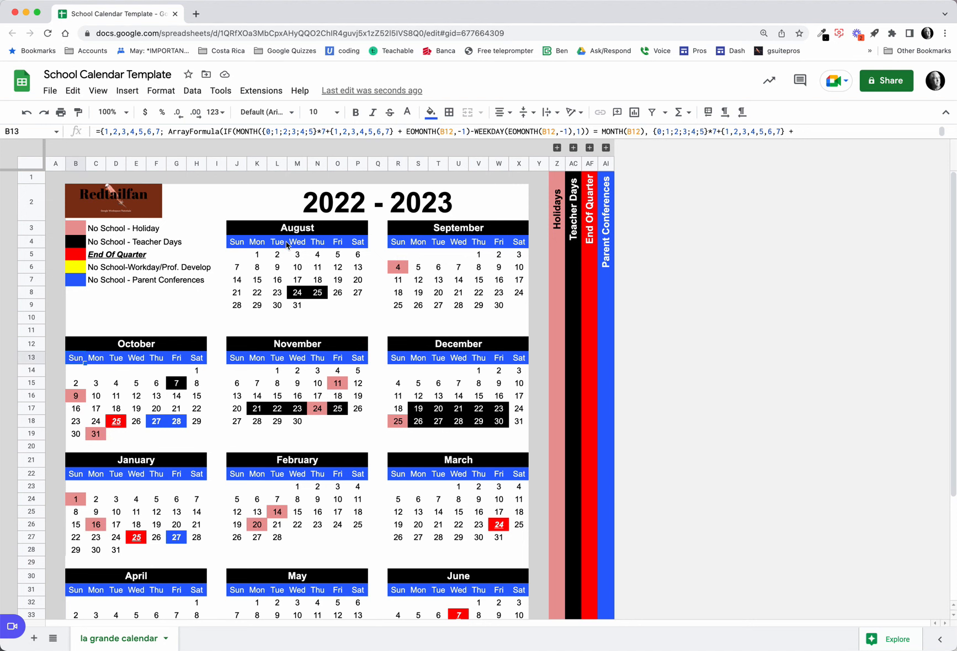
- Expand the Teacher Days columns to review the listed dates and descriptions, and collapse them again
click(84, 242)
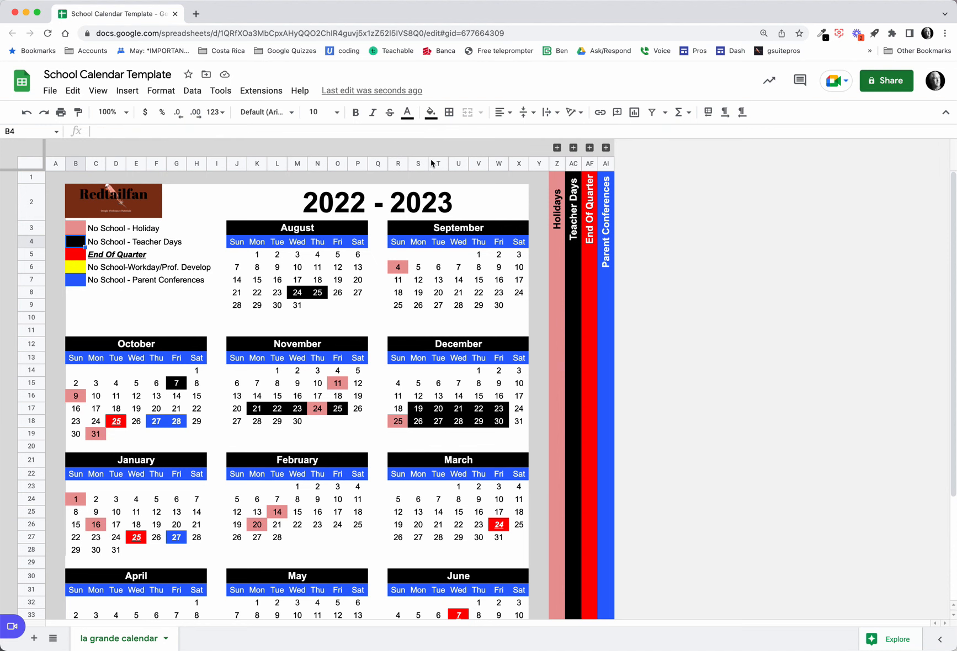
click(573, 148)
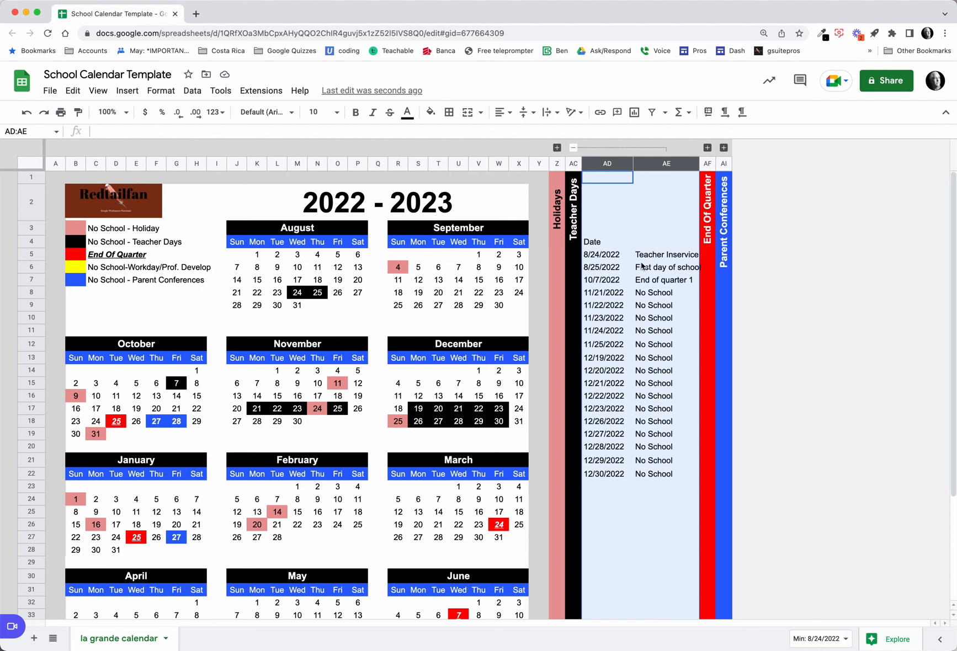
click(655, 293)
click(656, 308)
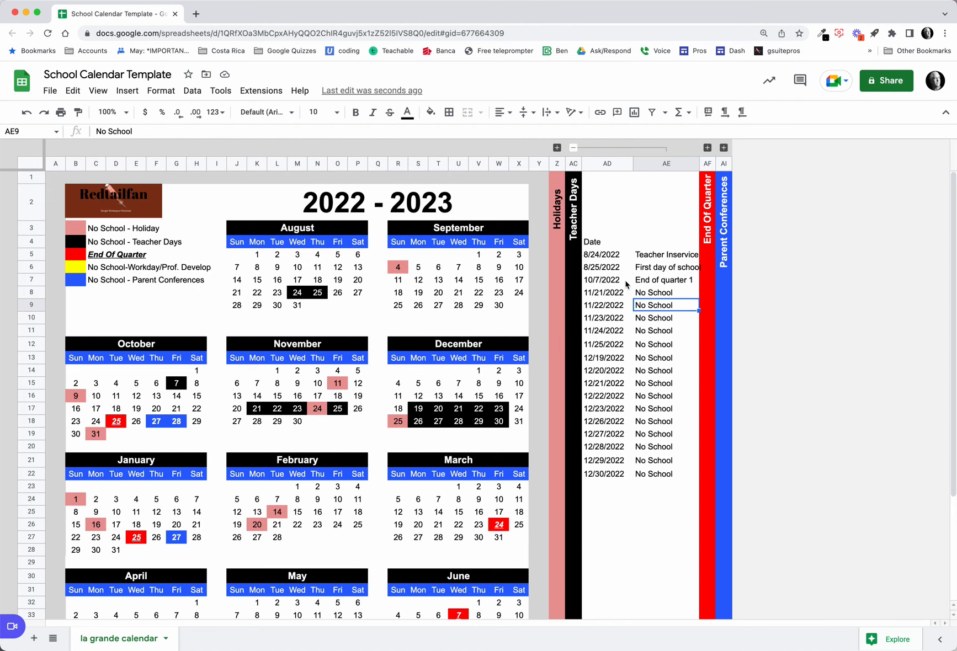
click(573, 148)
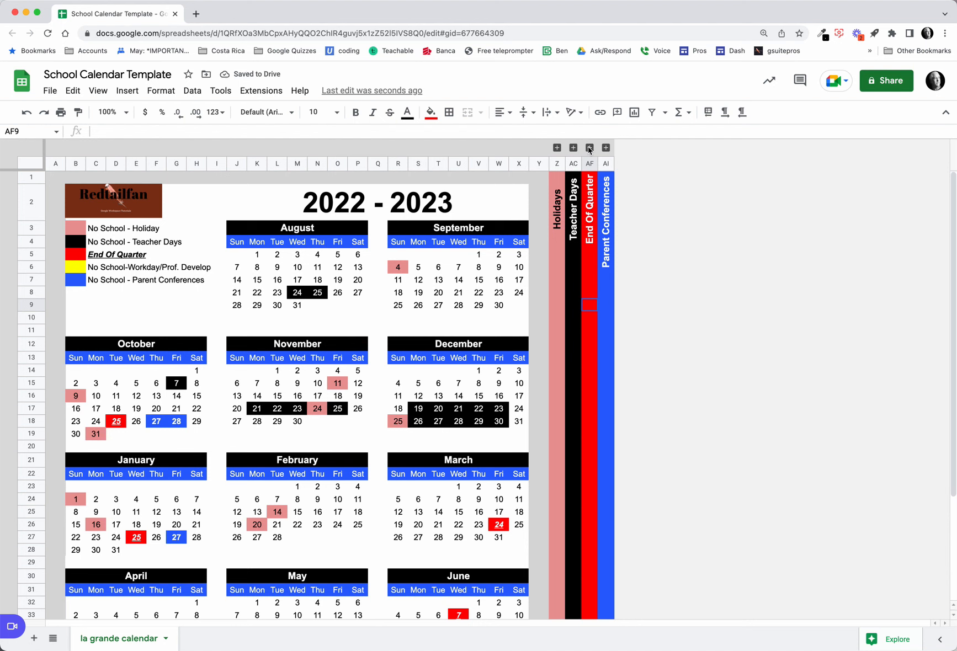
- Expand the End Of Quarter columns and give the End Of Quarter legend label a red fill with white text
click(589, 148)
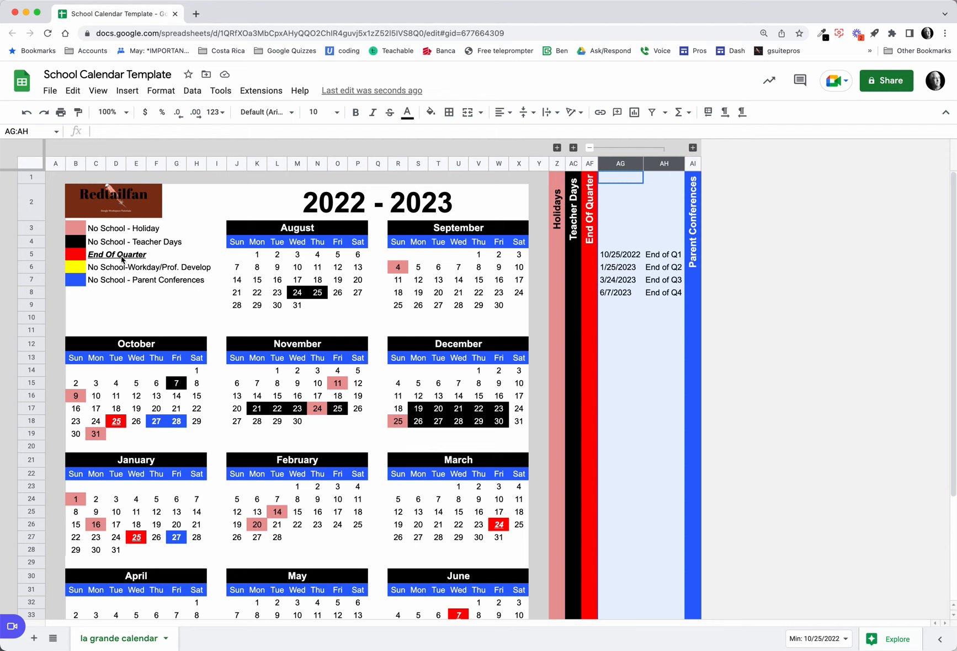
click(153, 256)
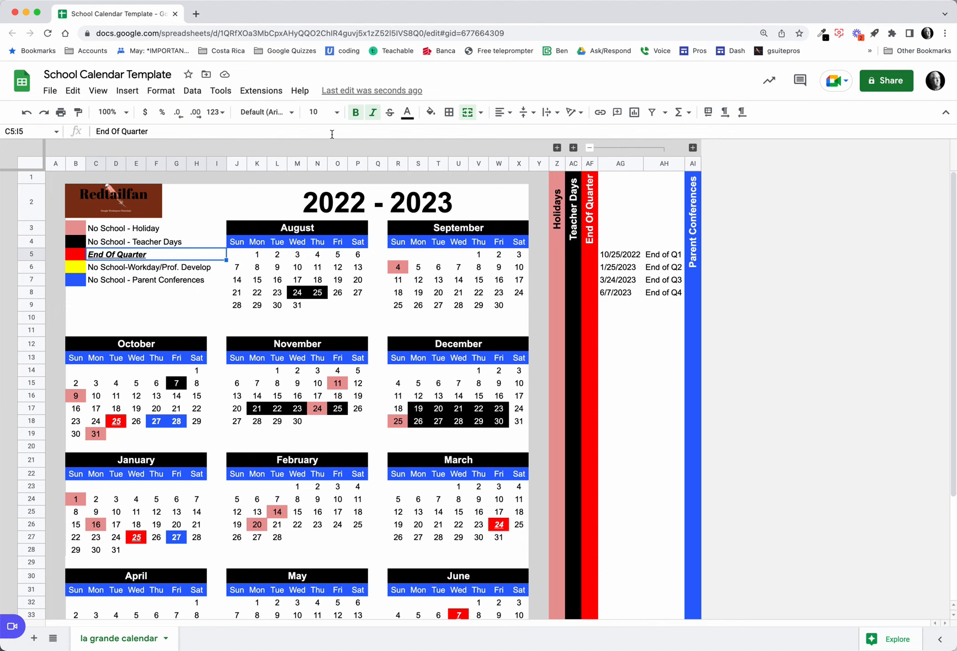
click(430, 112)
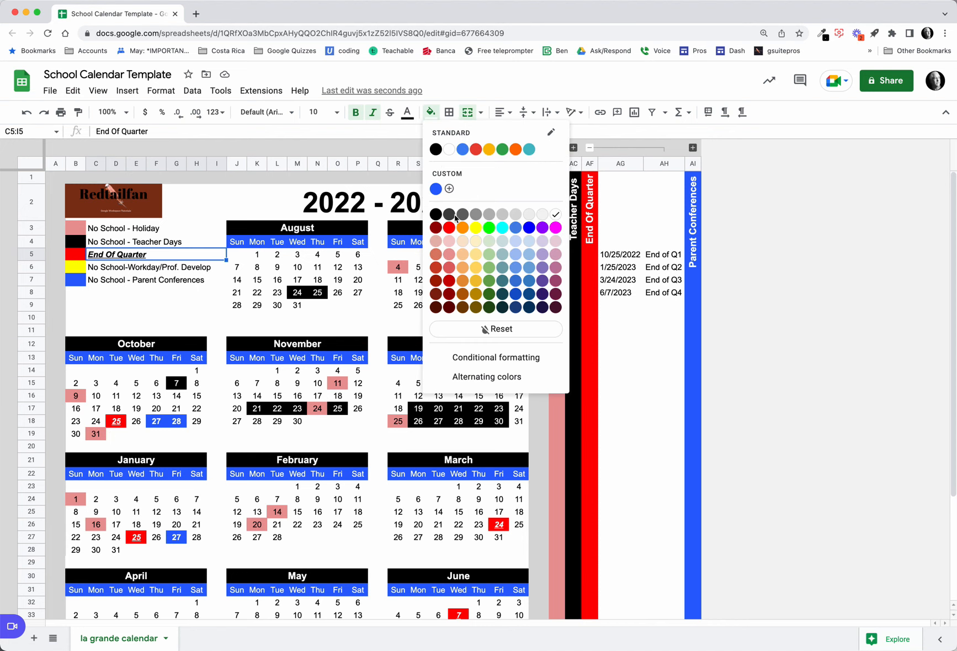
click(449, 227)
click(407, 112)
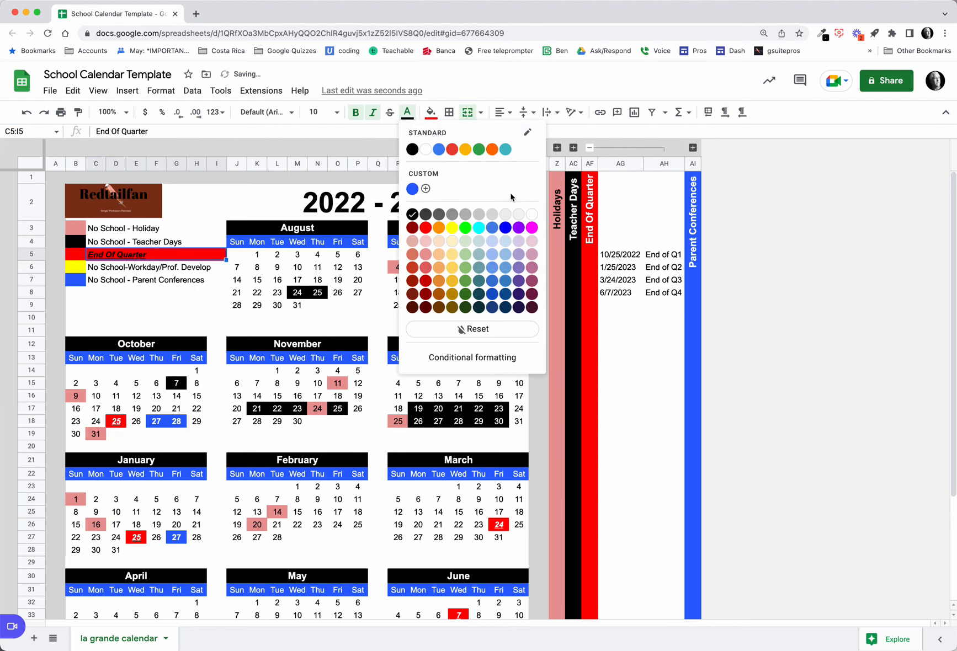
click(531, 214)
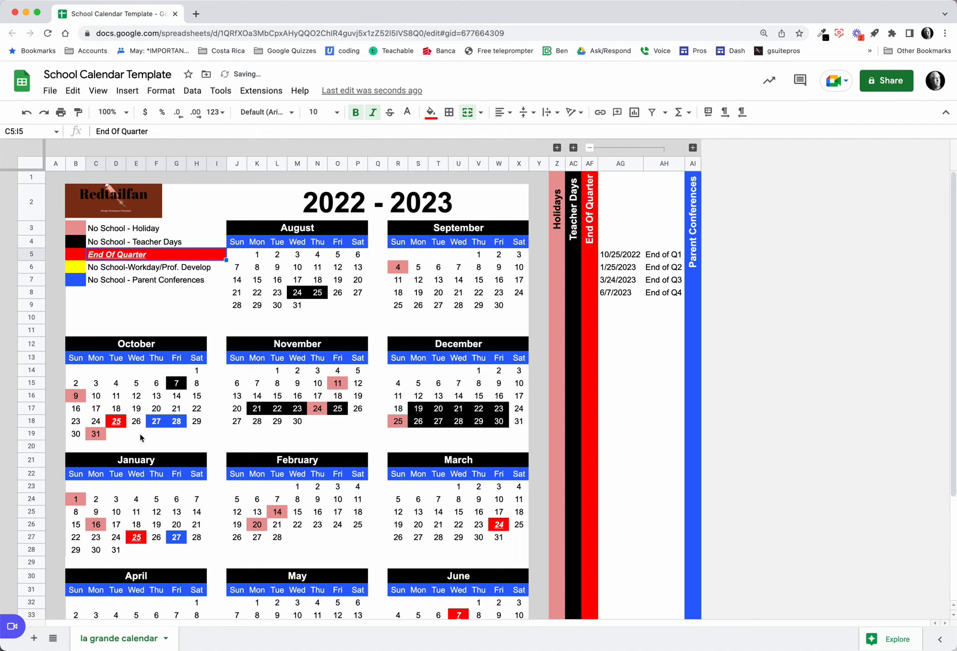
- Collapse the End Of Quarter columns and expand the Parent Conferences columns to review the listed conference dates
click(590, 148)
click(605, 148)
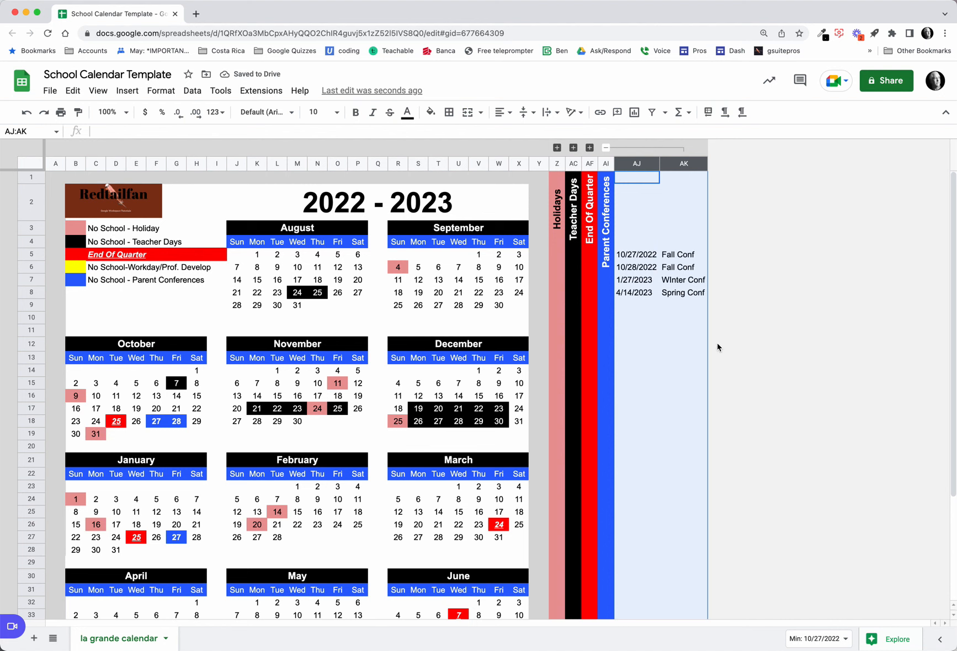
- Set the calendar title to start year 2023 and end year 2024
click(340, 209)
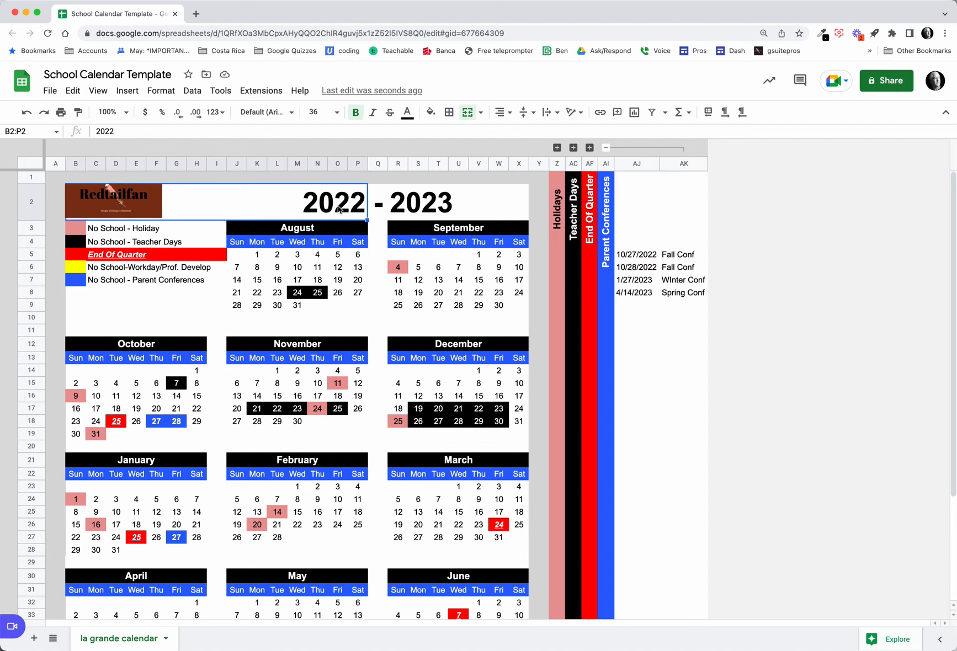
text(2023)
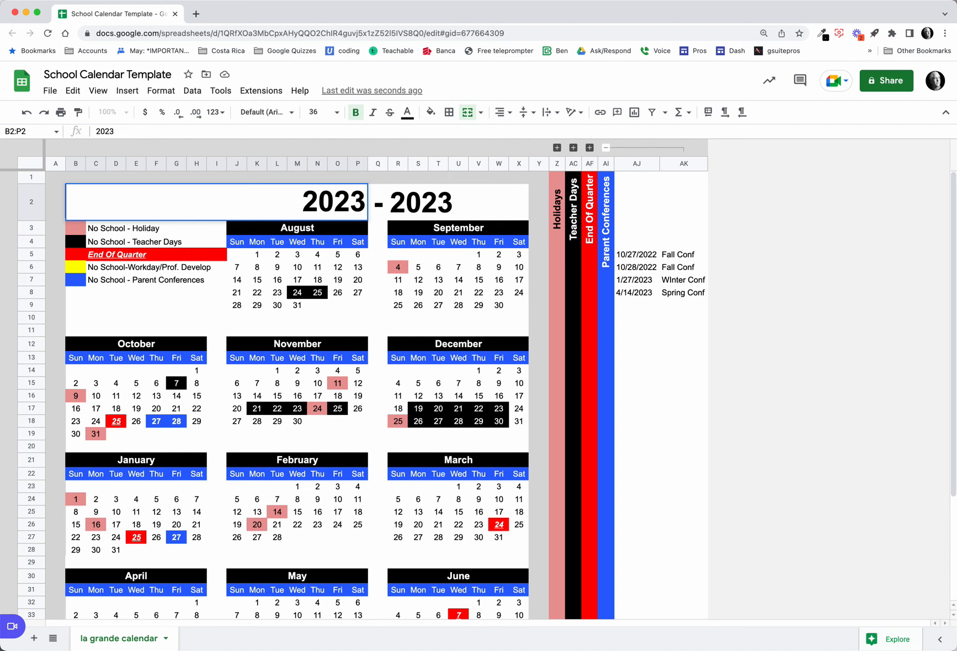
key(Tab)
text(2024)
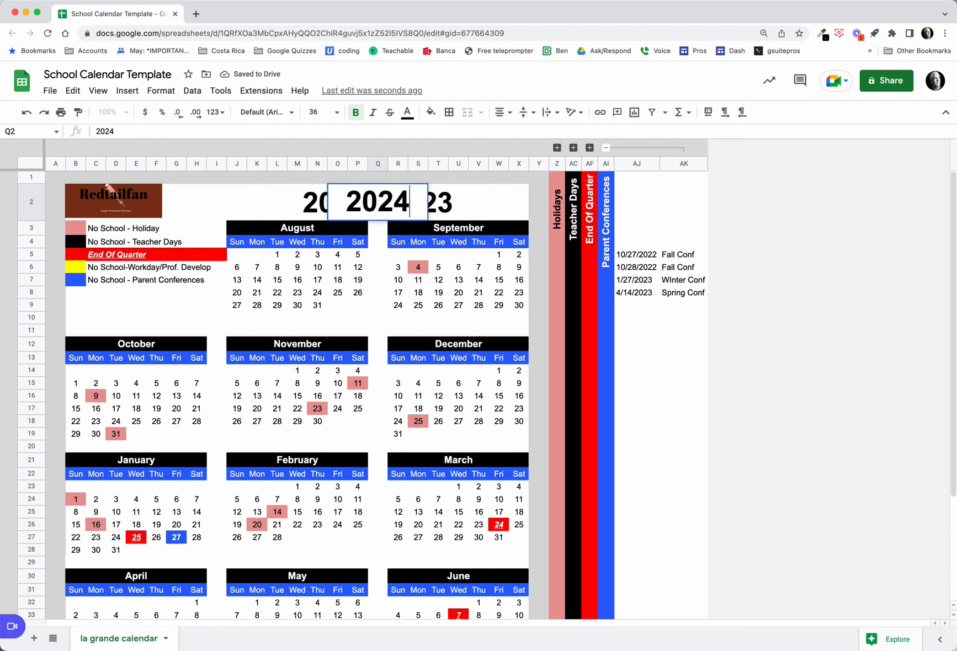
key(Escape)
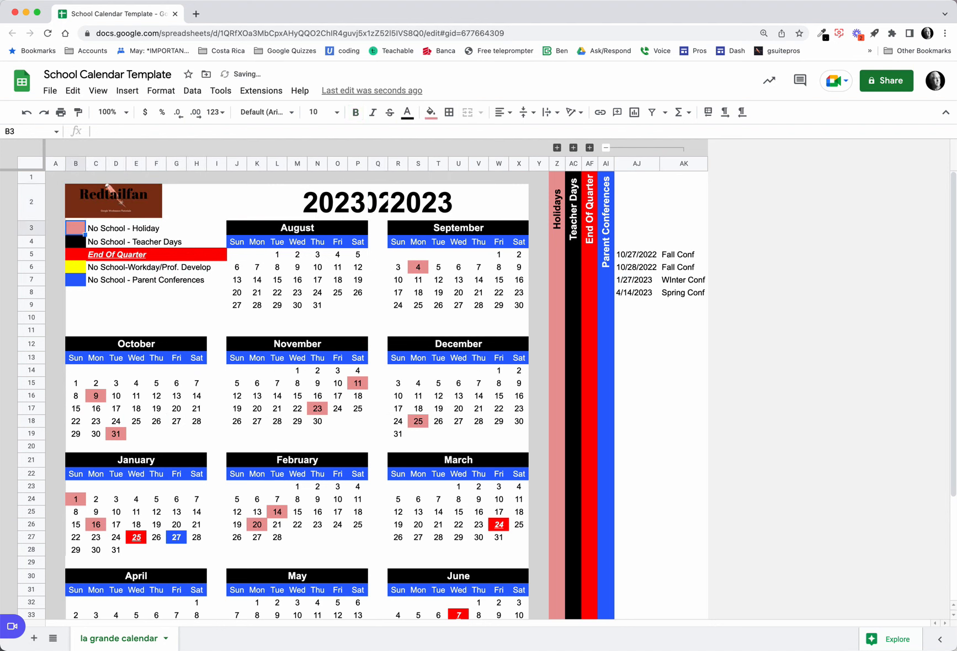
key(Tab)
text(2024)
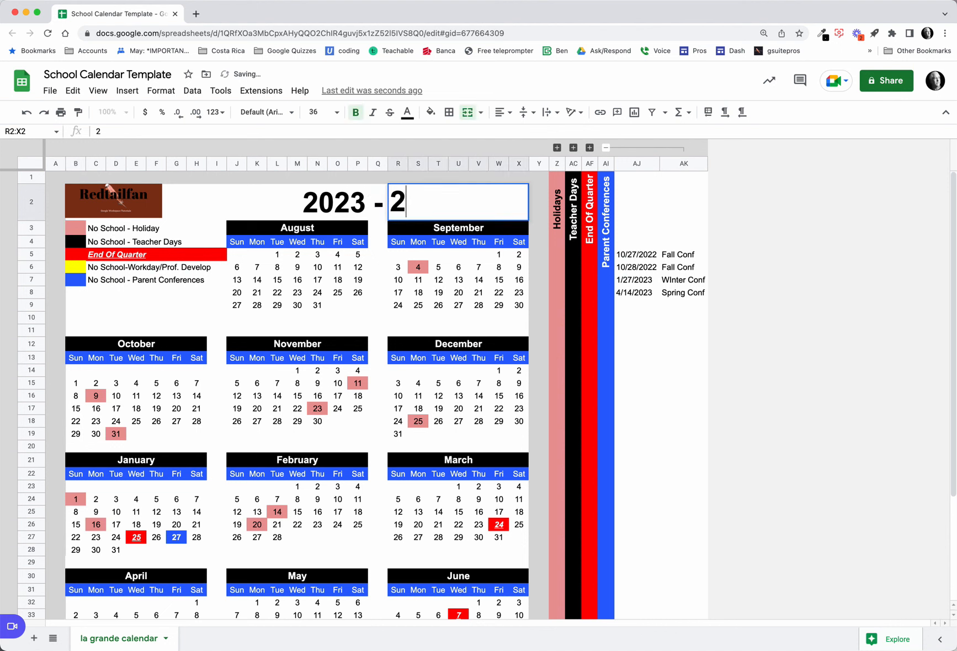
key(Tab)
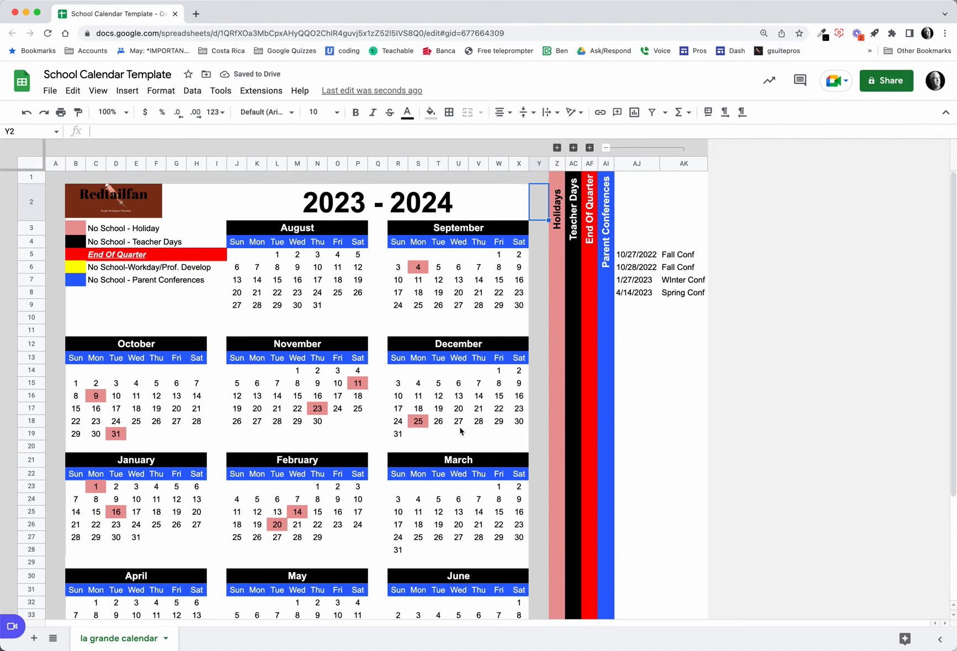
- Review the holiday highlights across the months, inspect the Labor Day date formula in the expanded Holidays columns, and collapse them again
scroll(554, 280, down, 2)
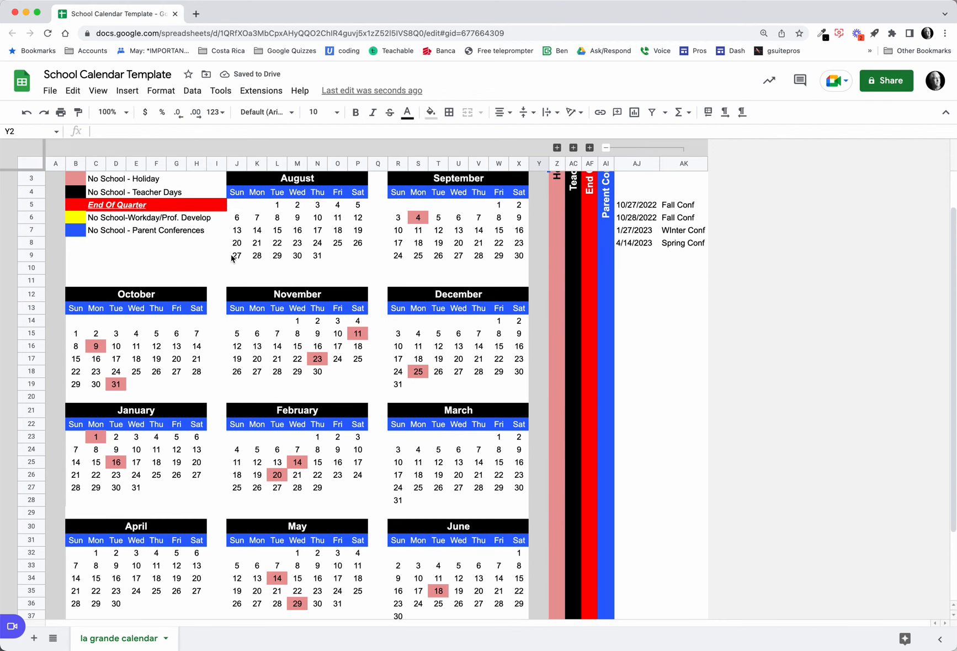
scroll(232, 255, up, 2)
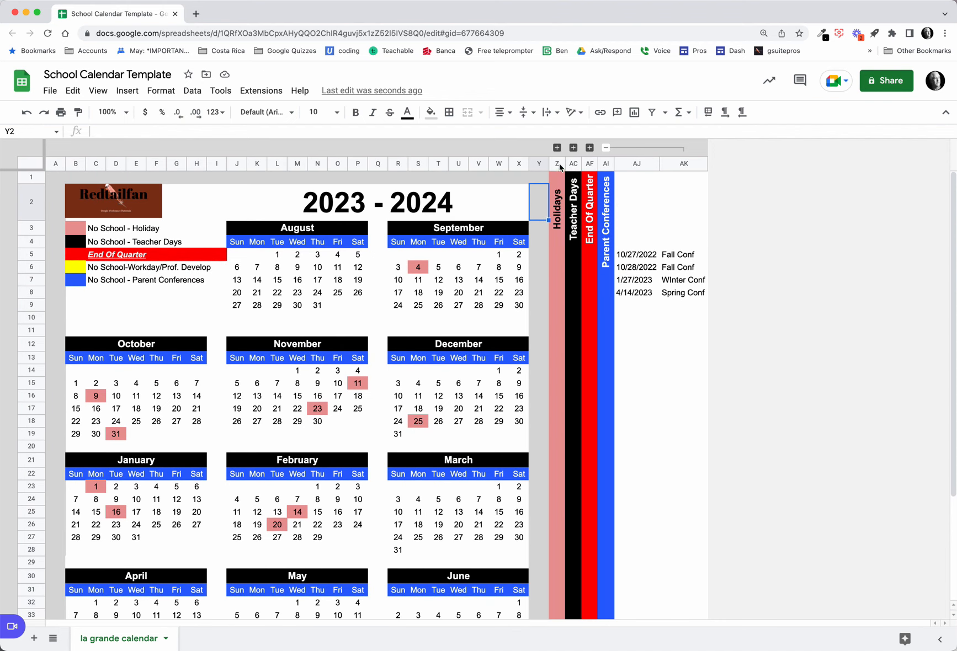
click(556, 148)
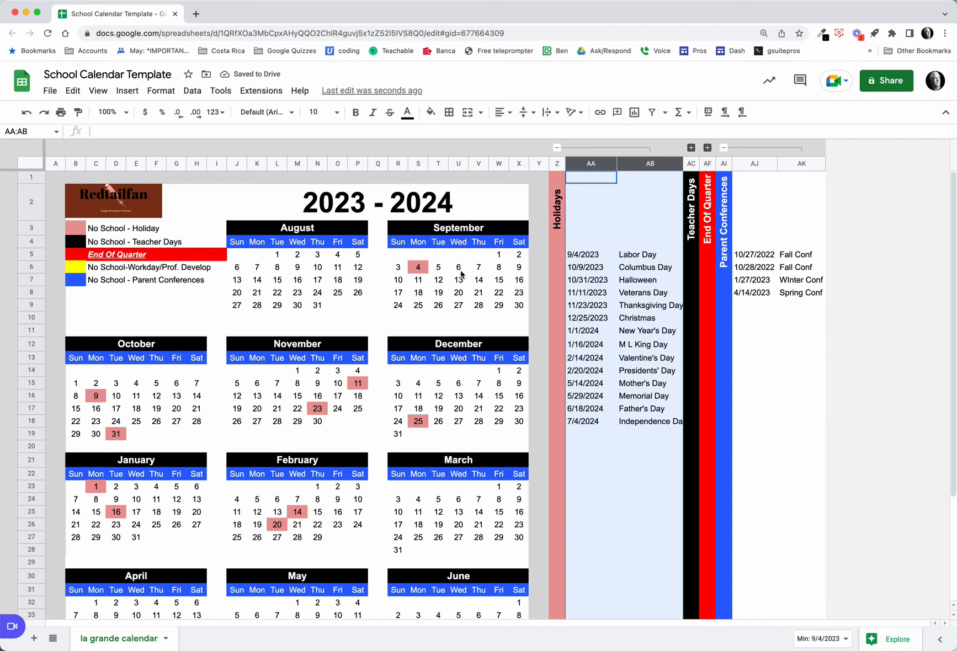
click(592, 257)
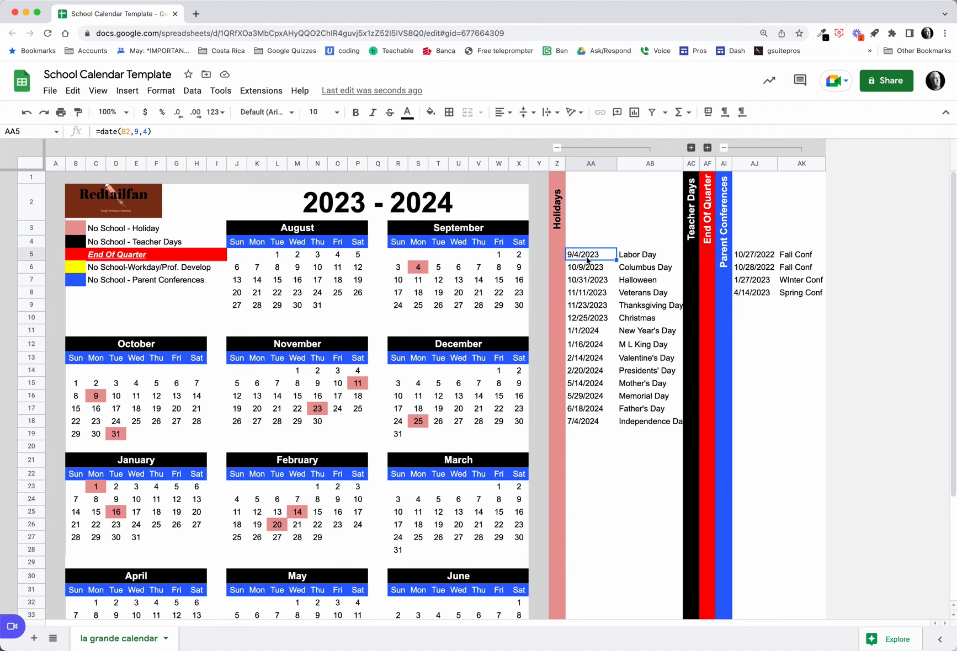
scroll(588, 261, down, 3)
scroll(582, 254, up, 3)
click(556, 149)
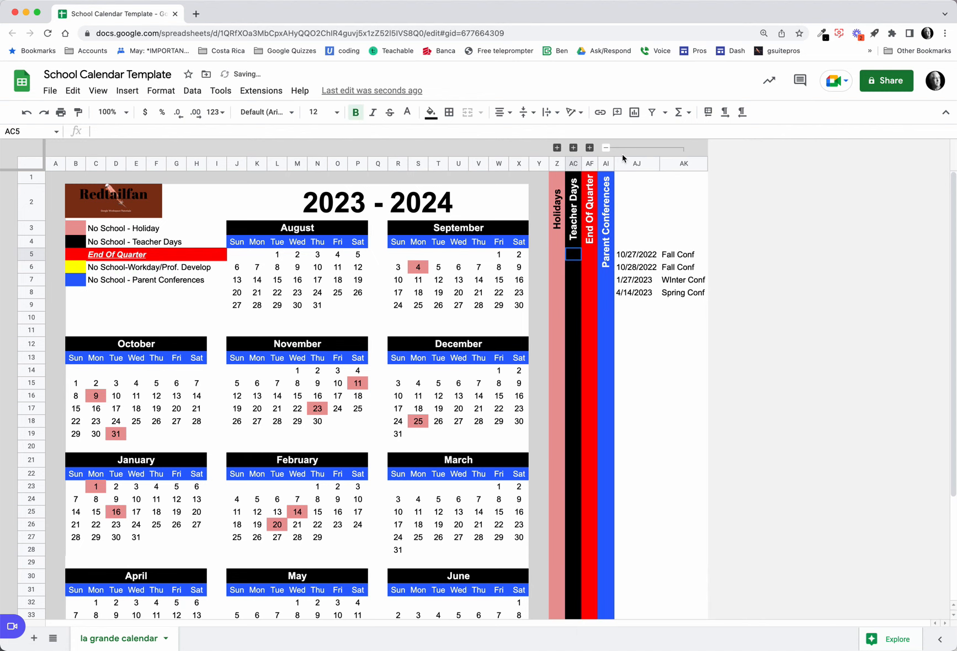
- Expand the Teacher Days columns and set the Teacher Inservice date to 8/23/2023
click(574, 146)
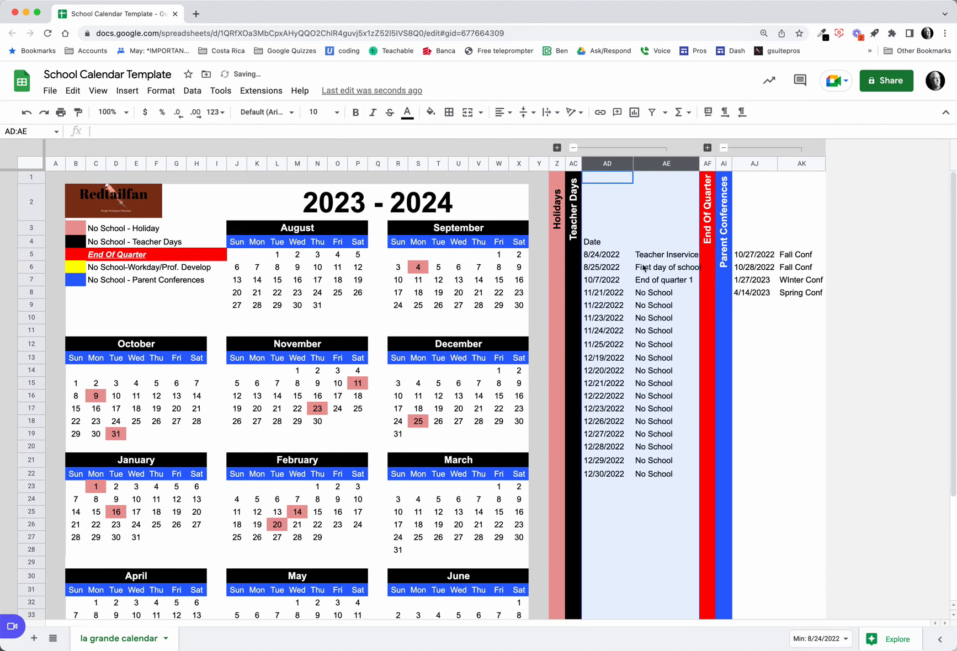
double_click(612, 260)
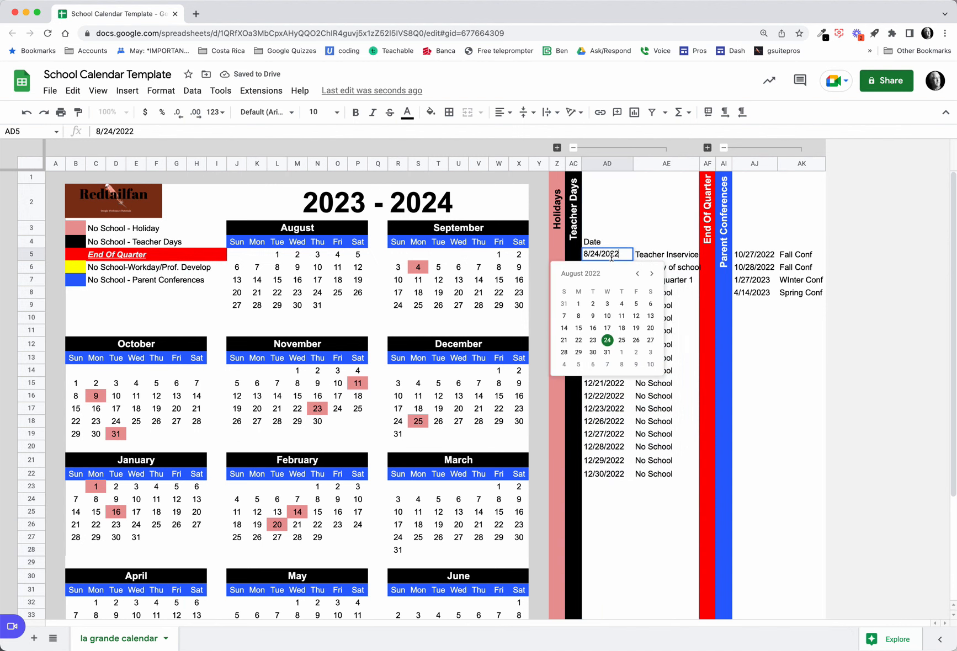
click(652, 274)
click(652, 274)
click(652, 274)
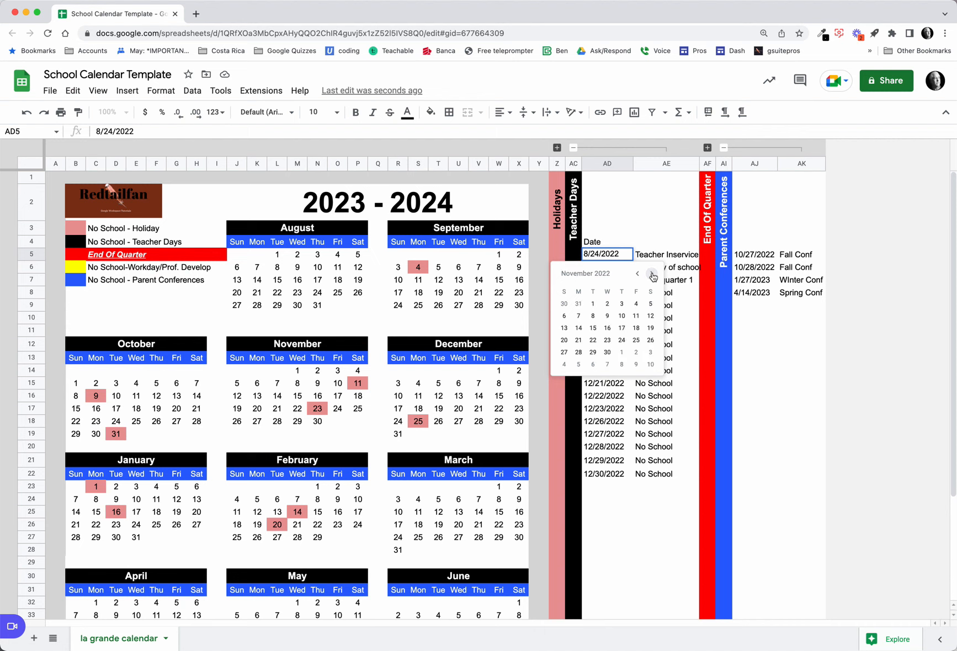
click(651, 274)
click(652, 274)
click(652, 274)
click(652, 274)
click(652, 274)
click(652, 274)
click(652, 275)
click(651, 274)
click(652, 274)
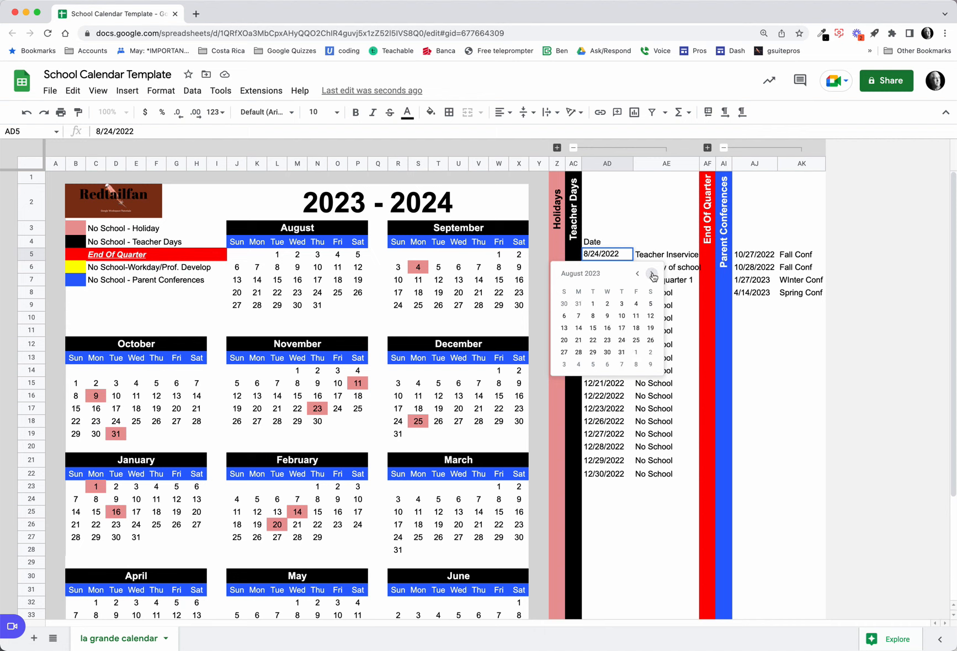
click(607, 341)
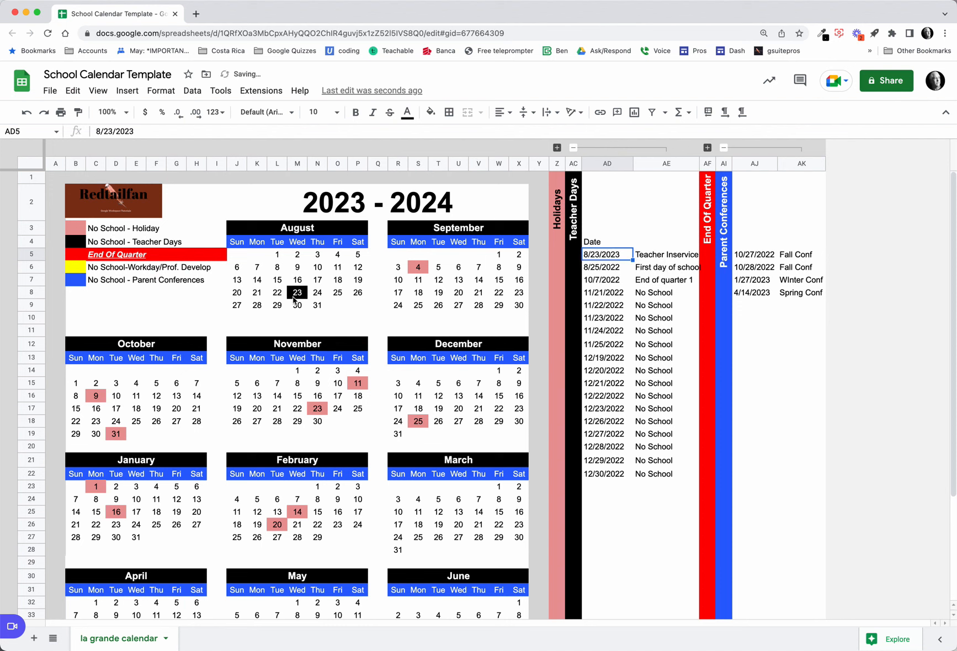
- Set the First day of school date in the Teacher Days list to 8/24/2023
double_click(619, 268)
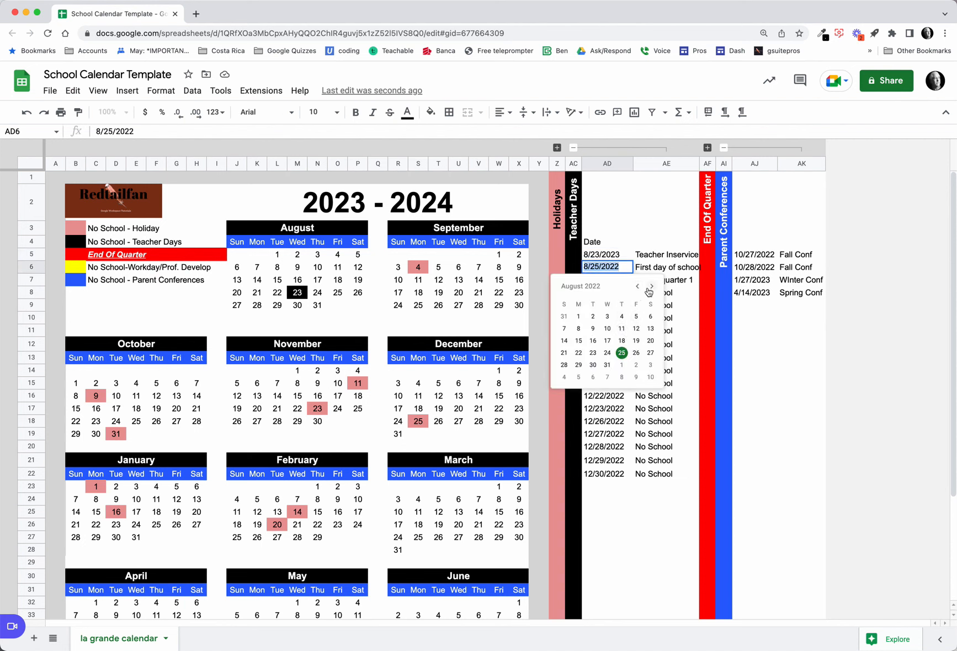
click(650, 287)
click(650, 287)
click(650, 287)
click(650, 287)
click(651, 287)
click(650, 287)
click(650, 287)
click(650, 287)
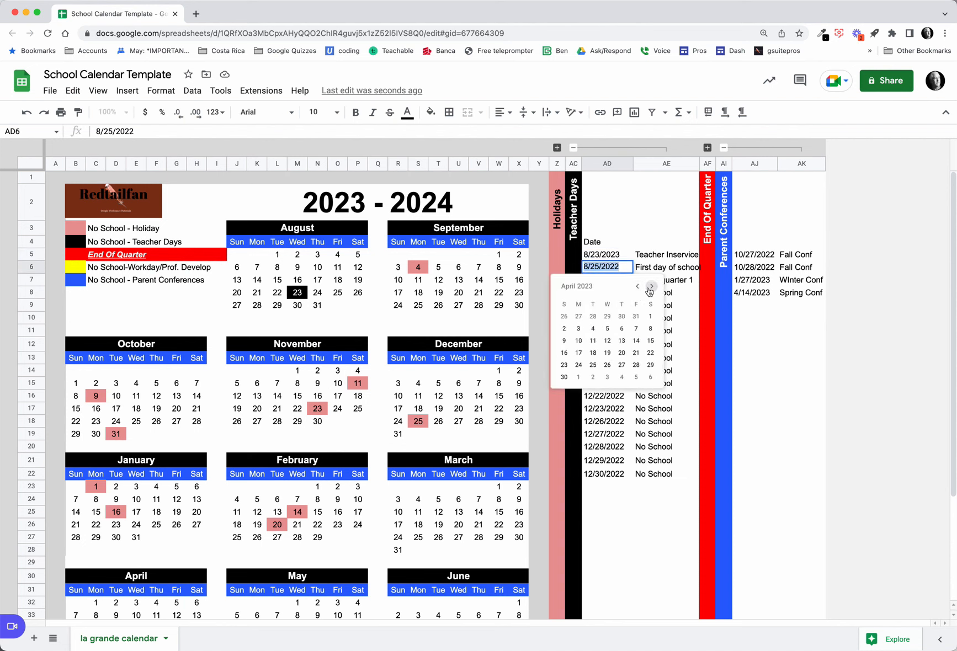
click(651, 286)
click(651, 286)
click(651, 287)
click(651, 287)
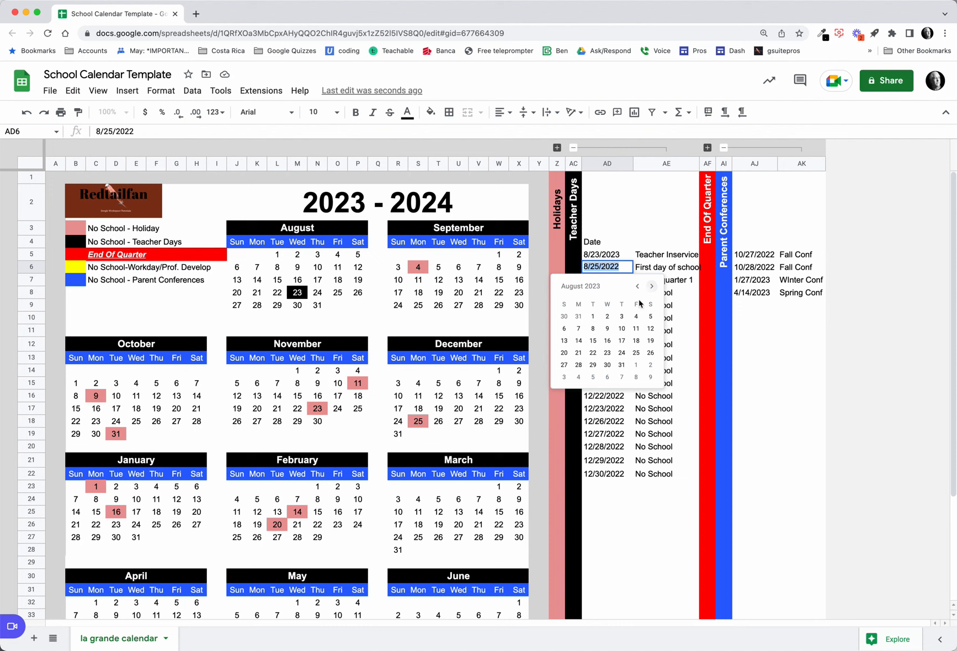
click(622, 353)
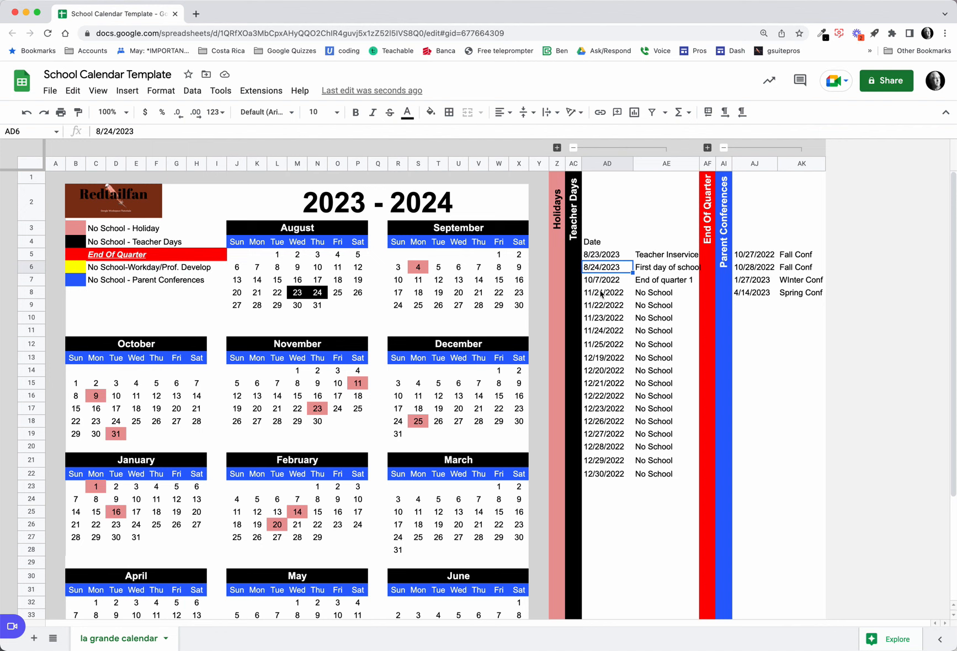
- Undo the two Teacher Days date changes and collapse the Teacher Days columns
key(super+z)
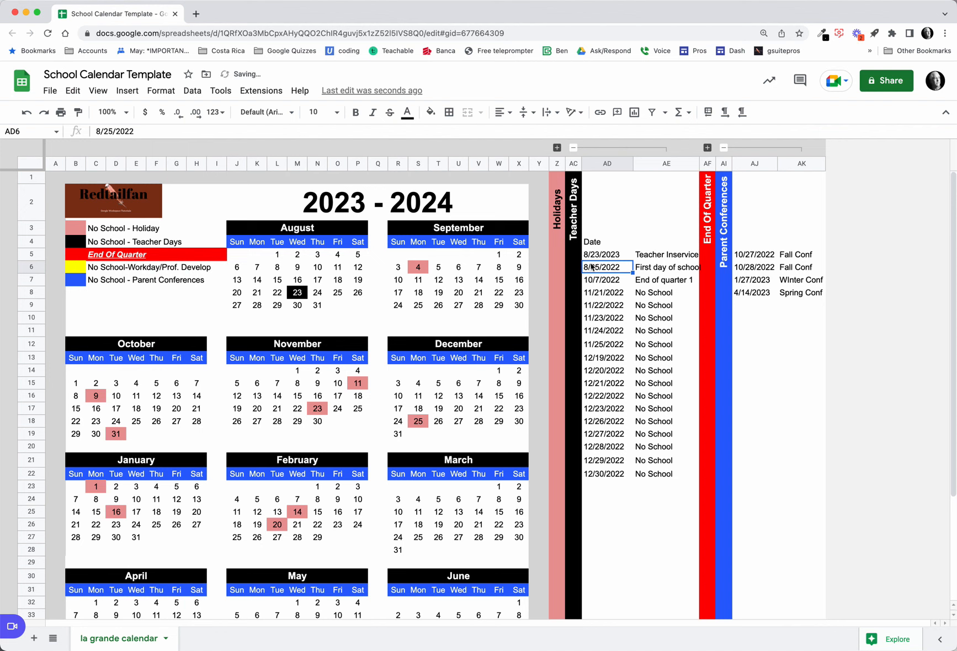
key(super+z)
click(573, 148)
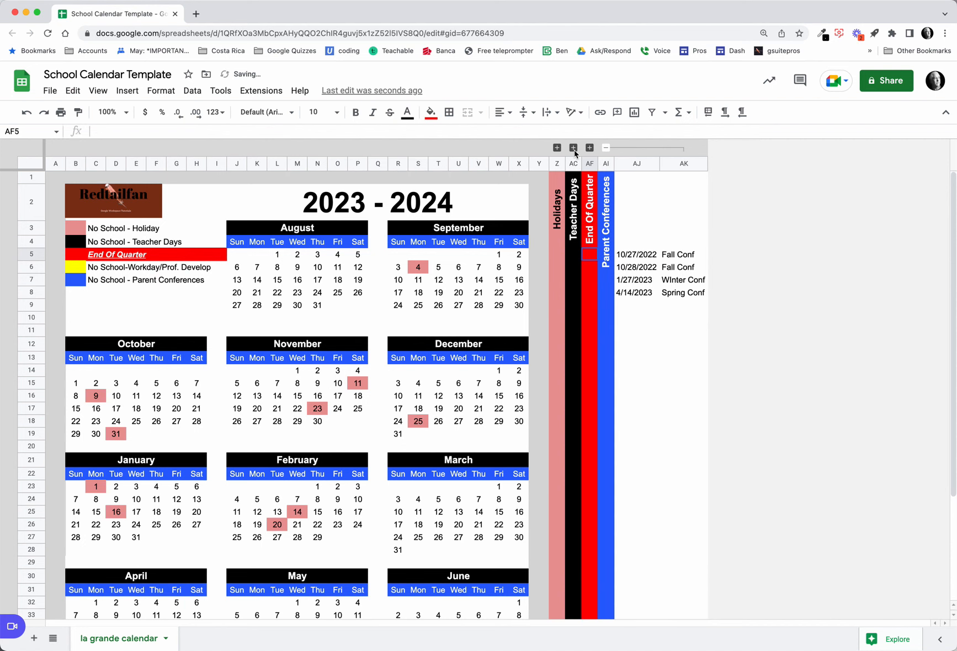
- Expand the End Of Quarter columns and set the End of Q1 date to 10/26/2023
click(590, 148)
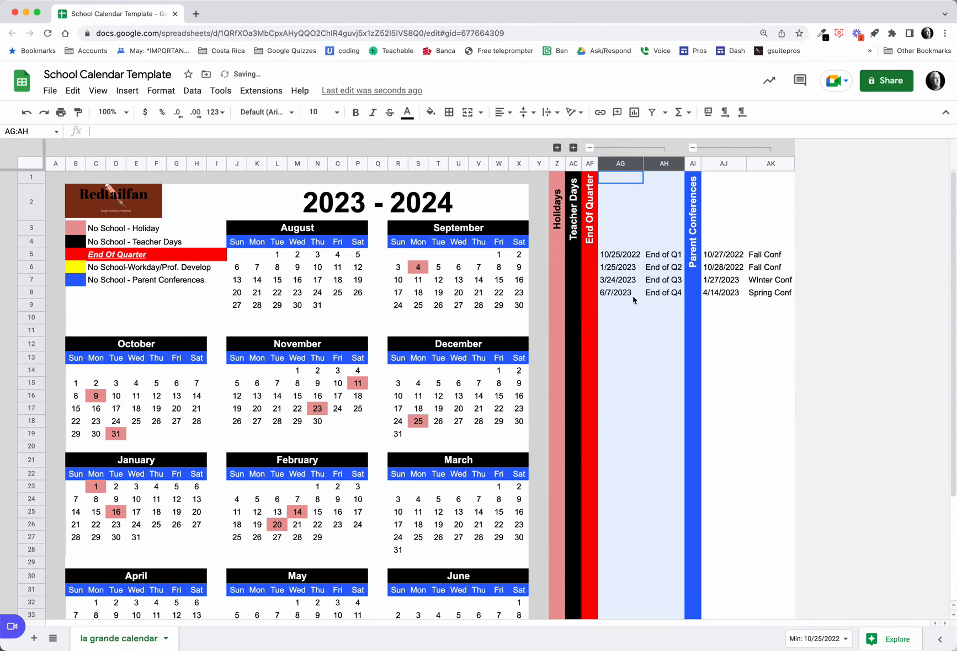
double_click(619, 259)
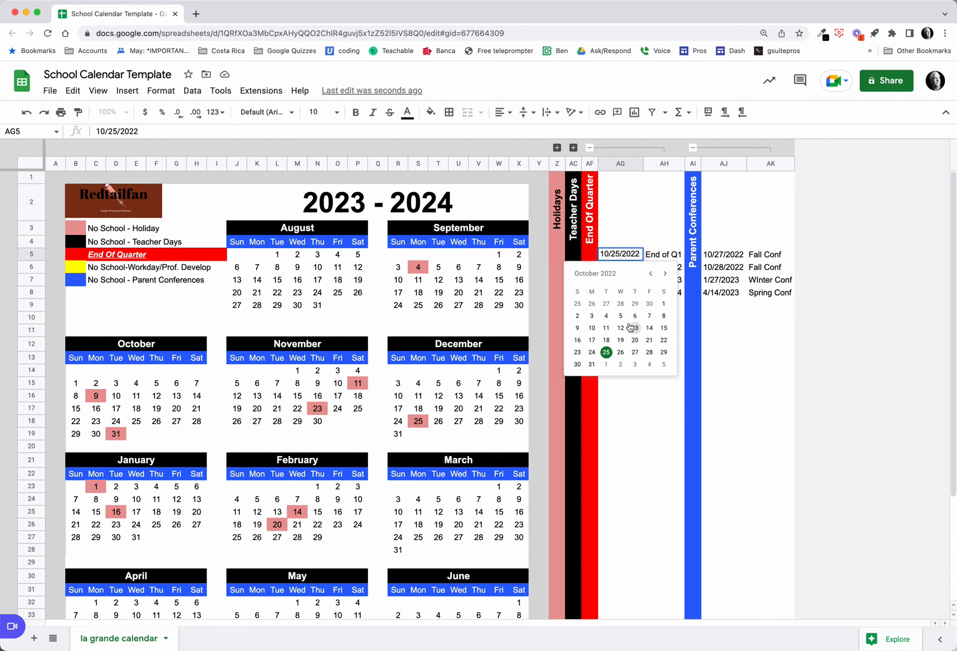
click(664, 274)
click(664, 274)
click(663, 275)
click(663, 274)
click(664, 274)
click(663, 275)
click(664, 274)
click(664, 275)
click(663, 274)
click(663, 274)
click(663, 274)
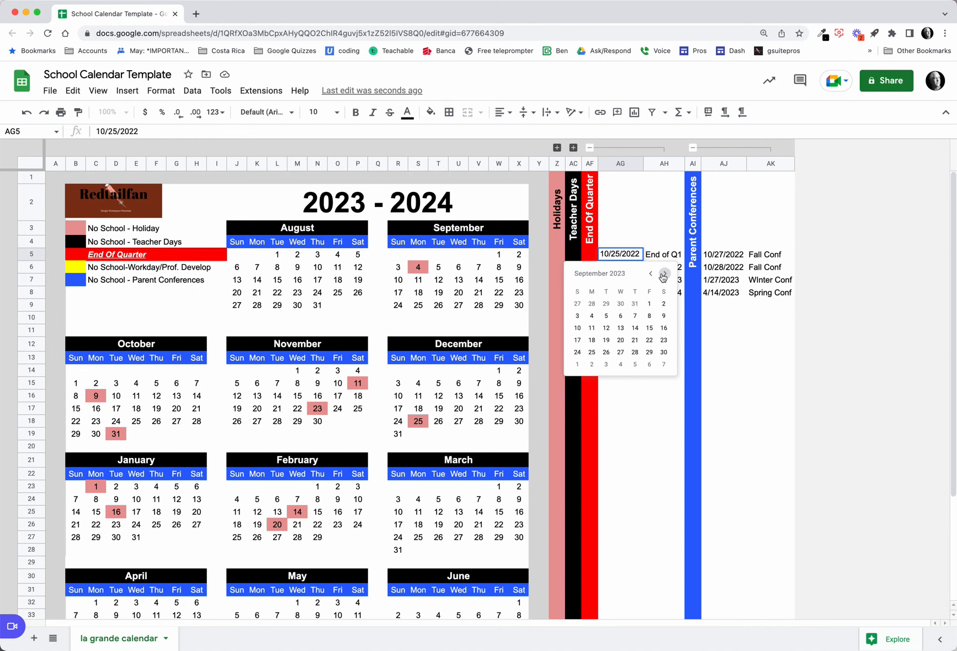
click(663, 275)
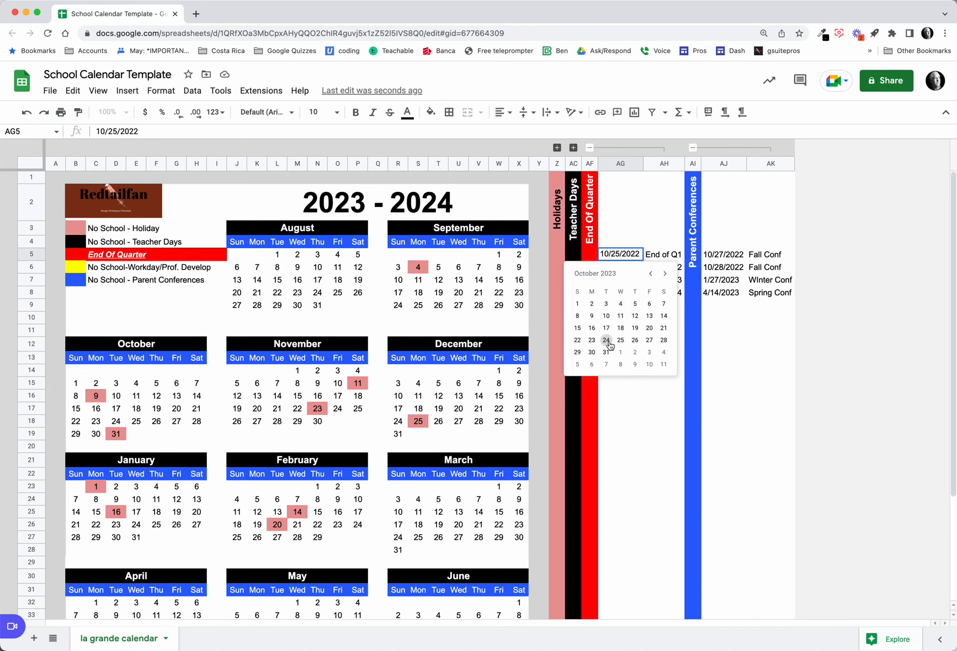
click(635, 340)
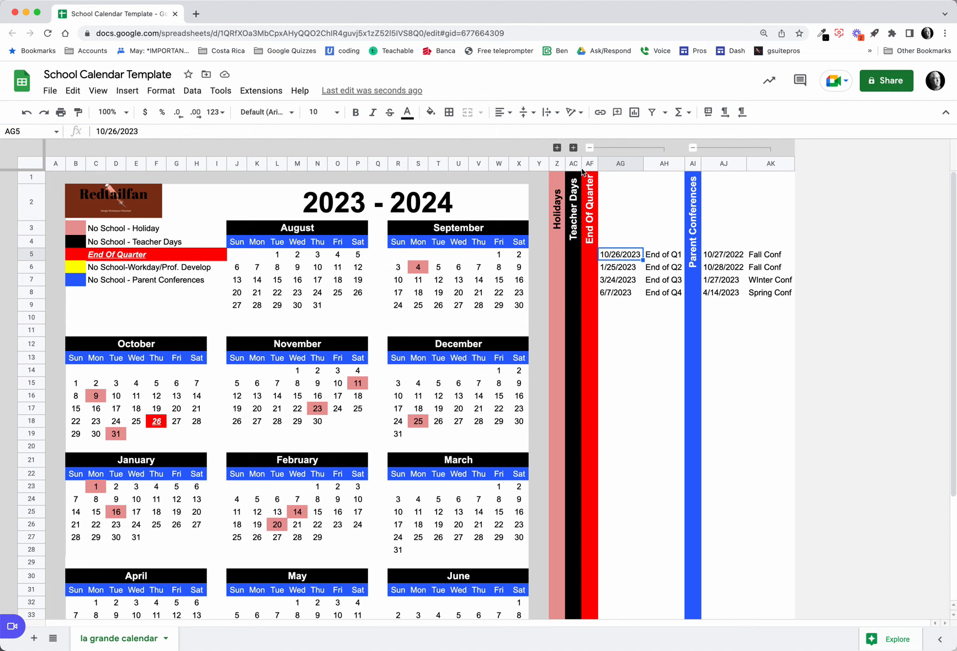
- Undo the End of Q1 date change in the End Of Quarter list
click(589, 148)
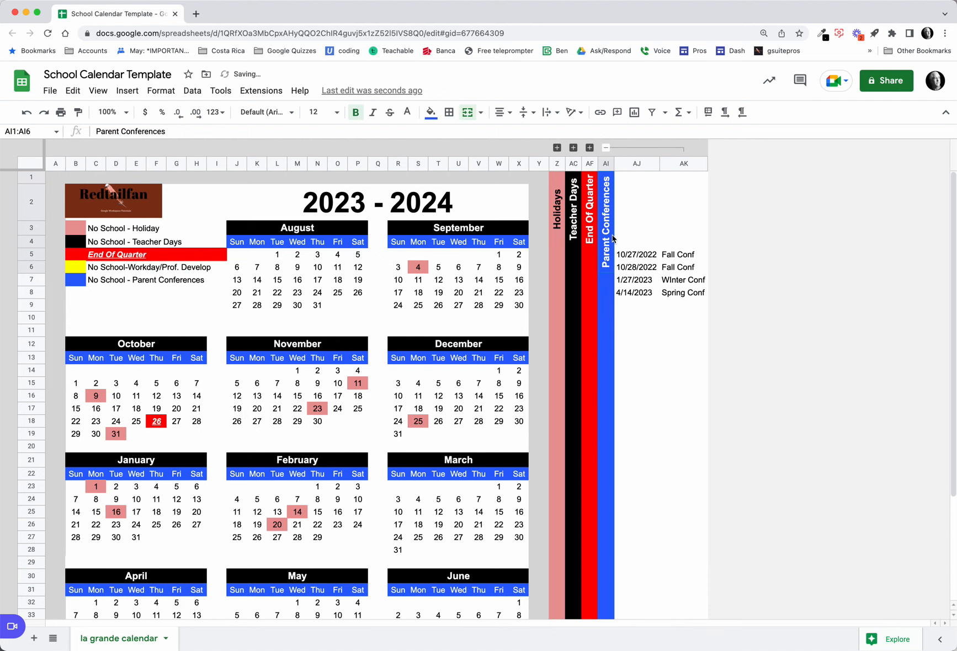
key(ctrl+z)
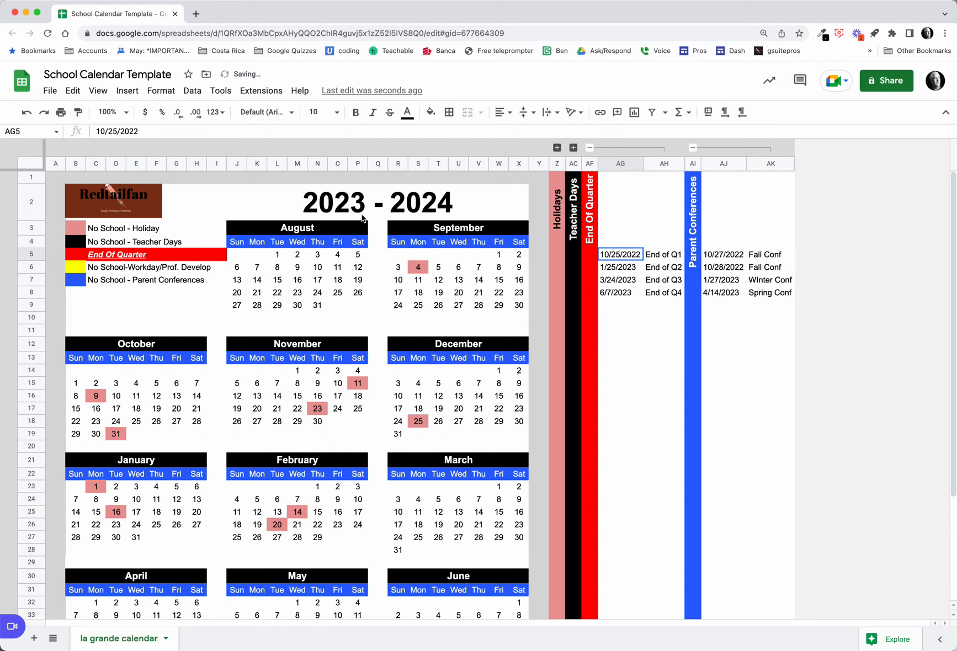
- Change the calendar title back to start year 2022 and end year 2023
click(347, 216)
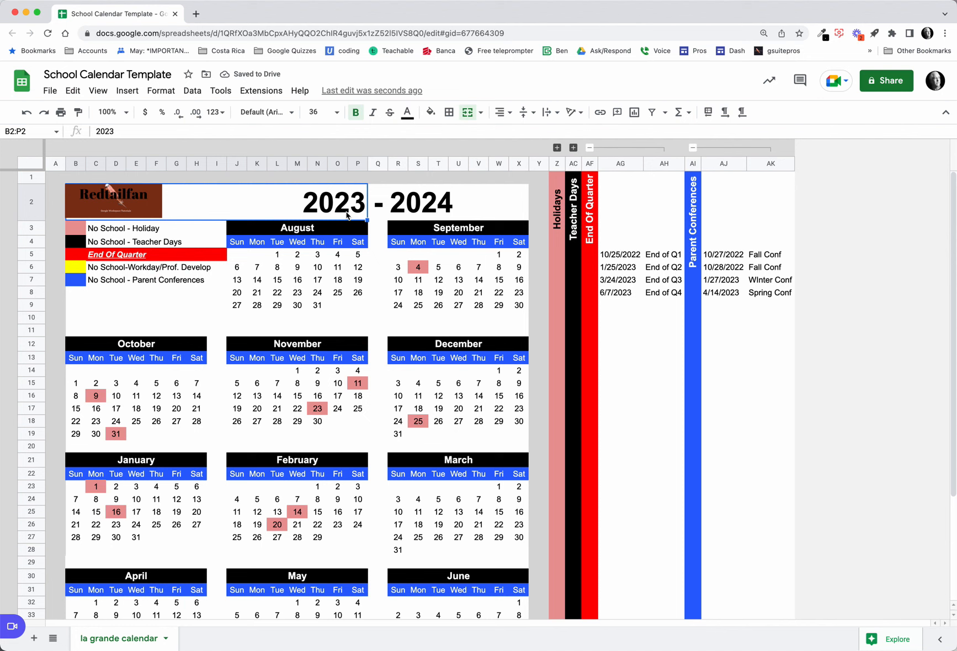
text(2022)
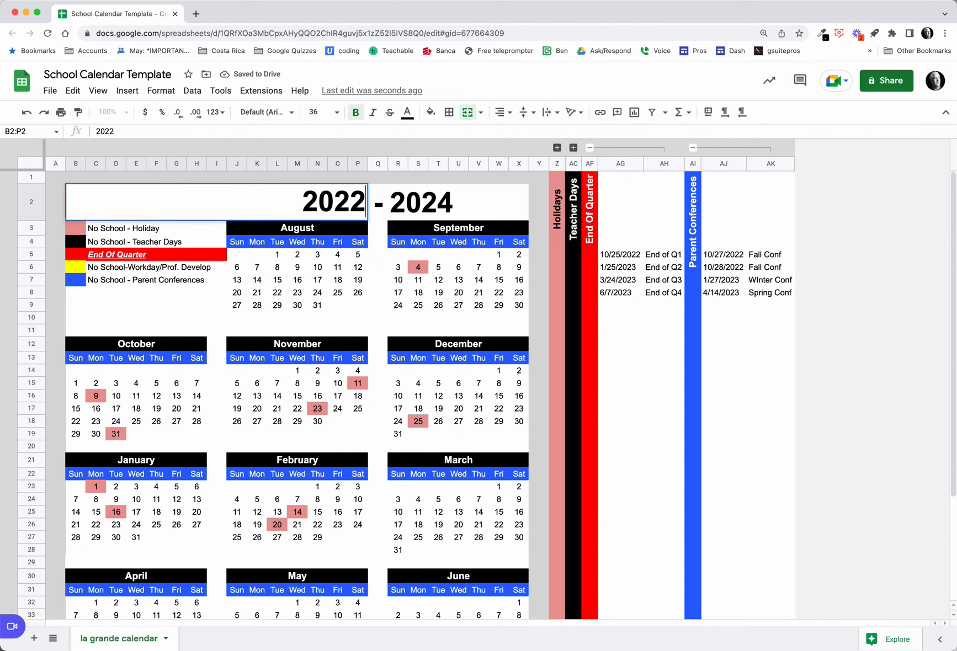
key(Tab)
text(202)
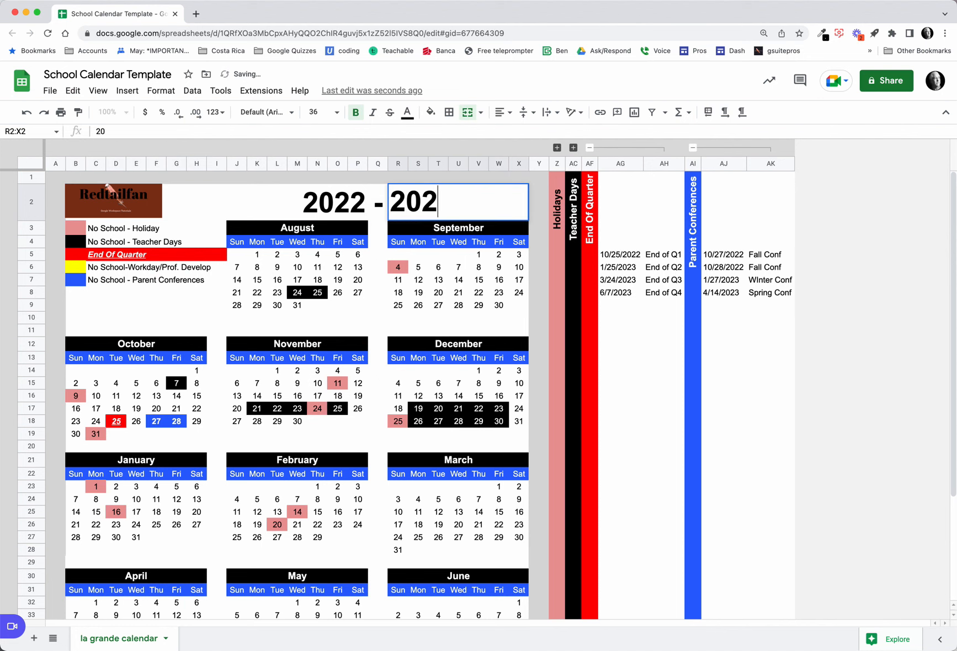
text(3)
key(Return)
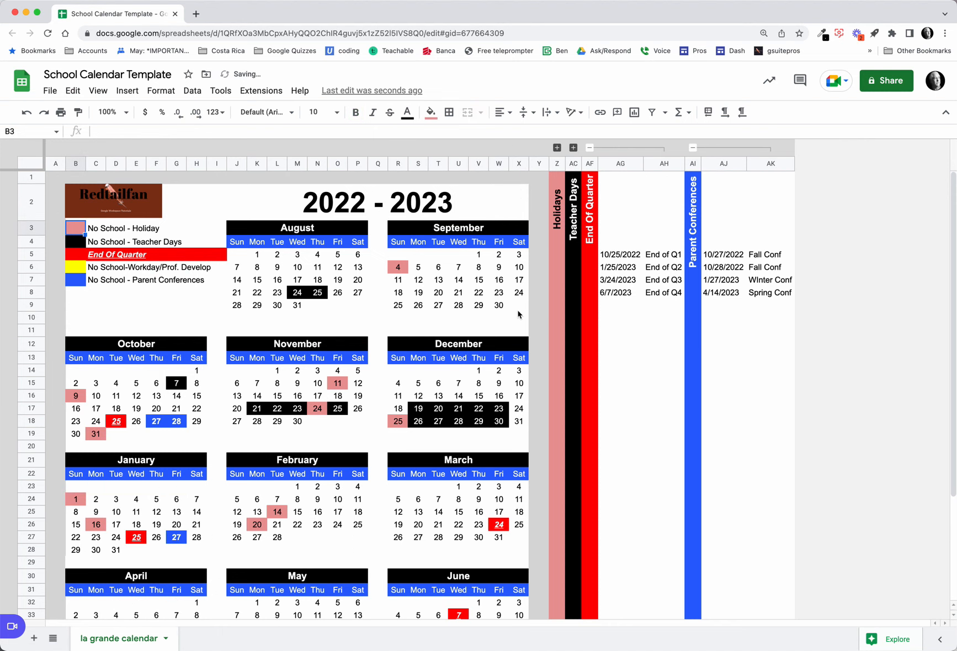
- Collapse the End Of Quarter and Parent Conferences columns
click(589, 148)
click(606, 148)
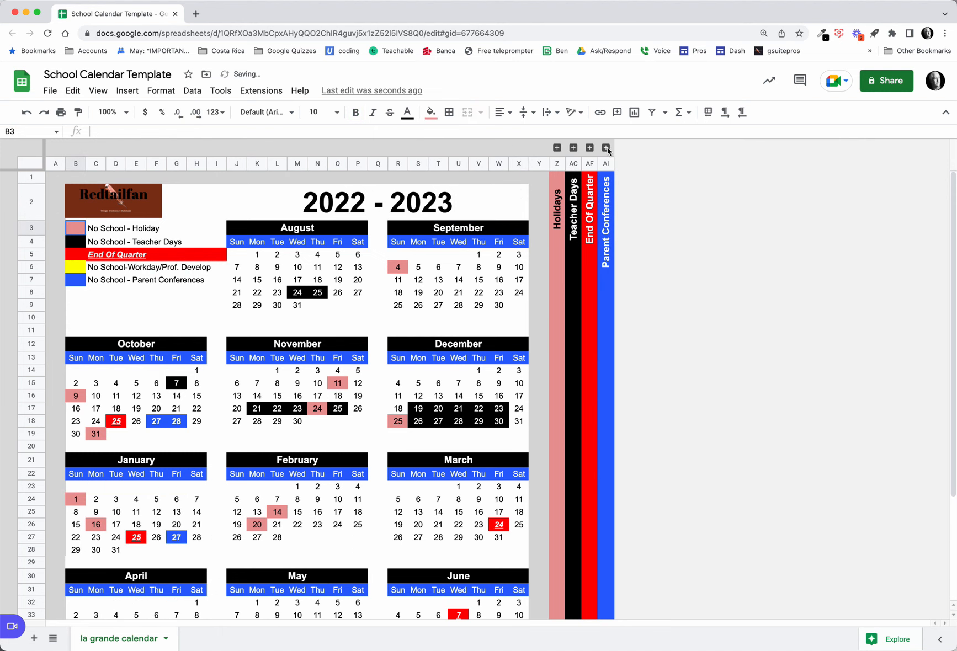
- Collapse the row group under the Thanksgiving Formula heading below the calendar
scroll(401, 343, down, 5)
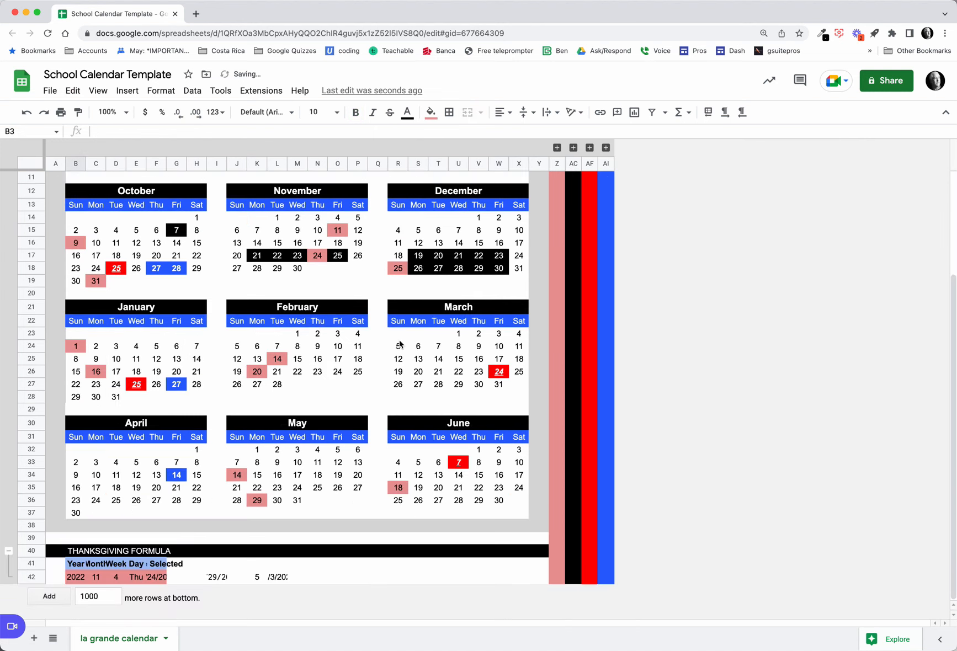
click(8, 552)
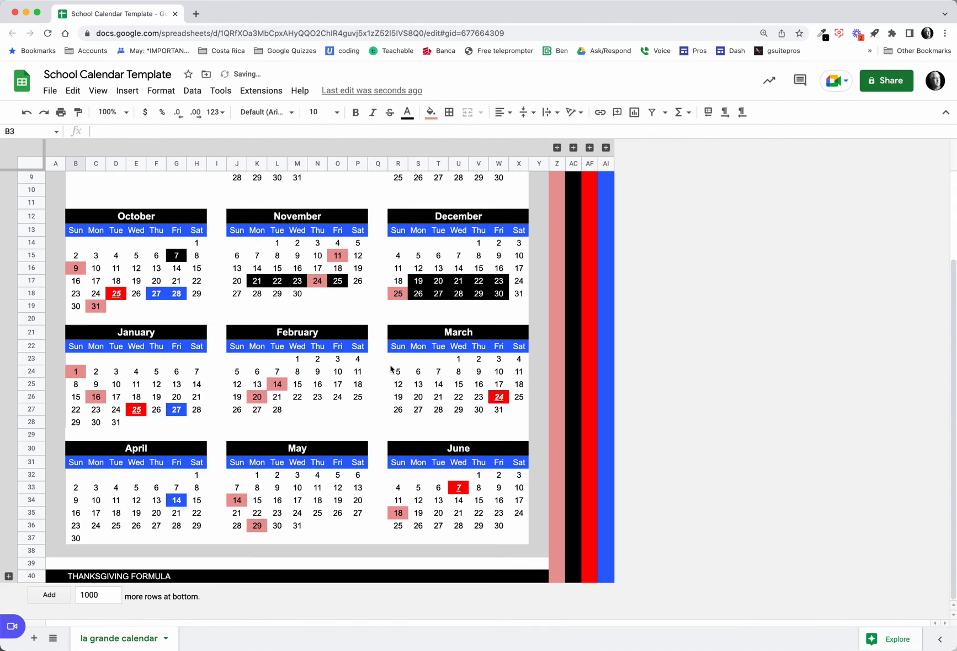
scroll(391, 368, up, 3)
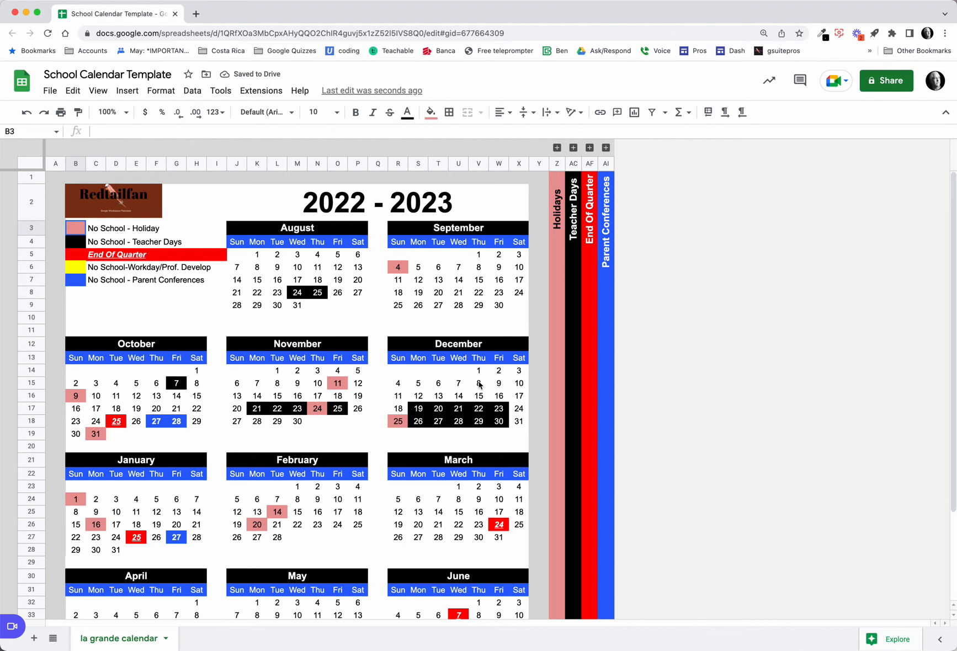
click(132, 203)
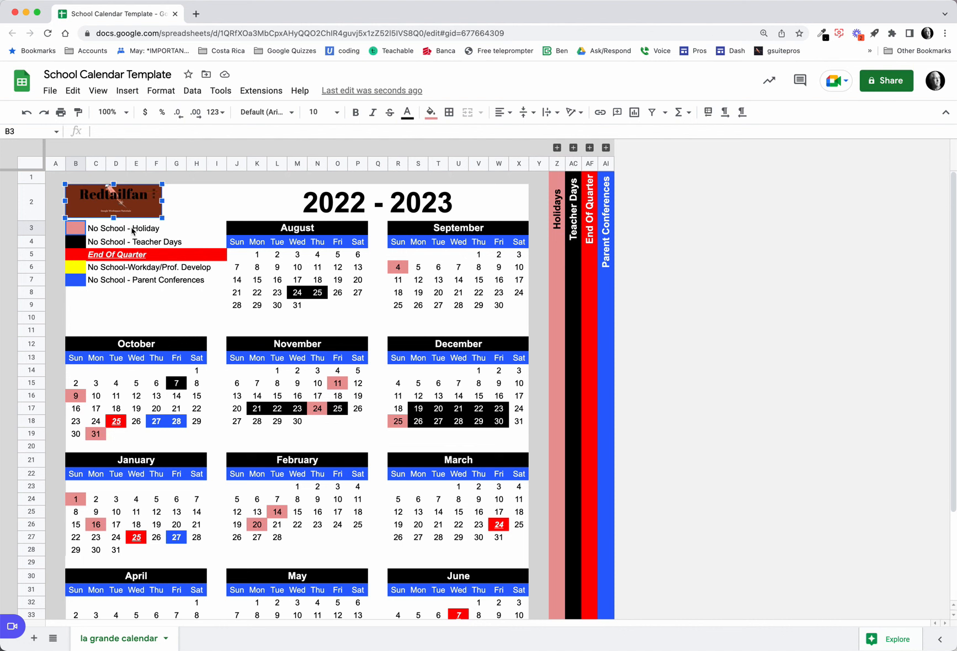
- Open the calendar's conditional format rules and the pink Holidays rule for viewing
click(256, 256)
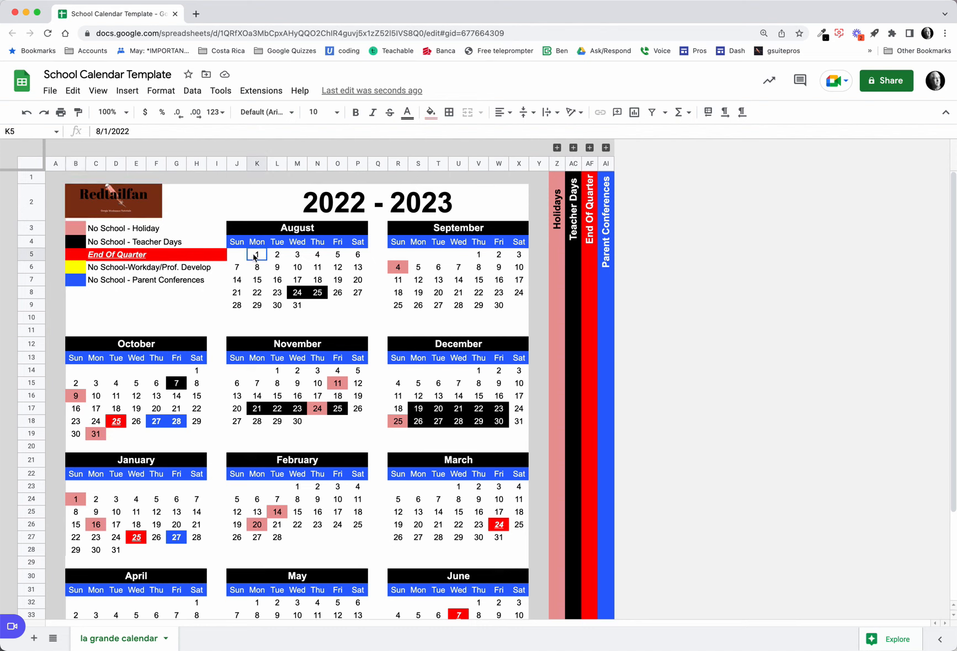
click(161, 91)
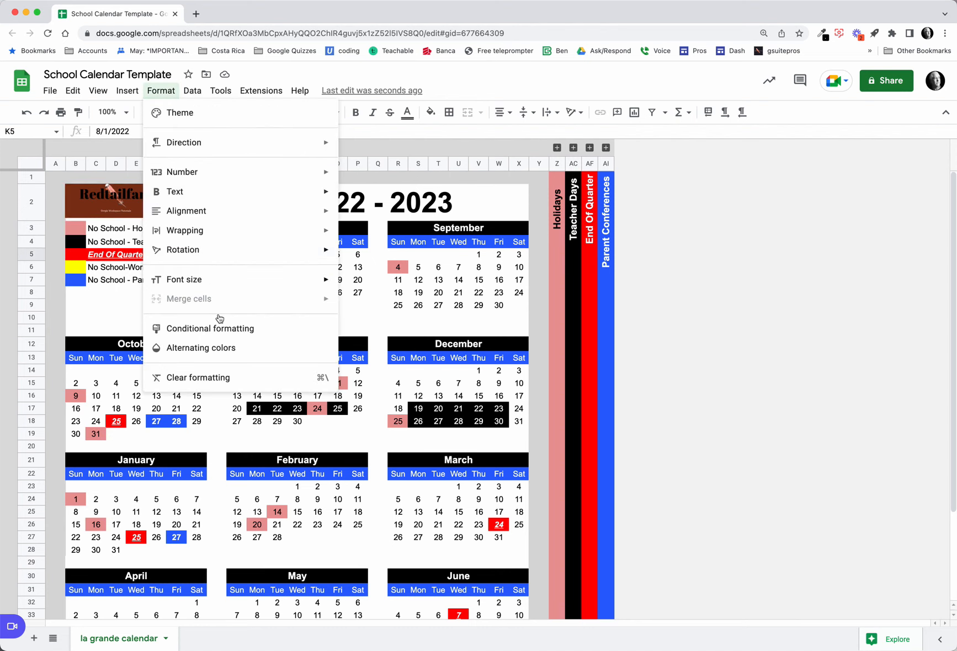
click(229, 330)
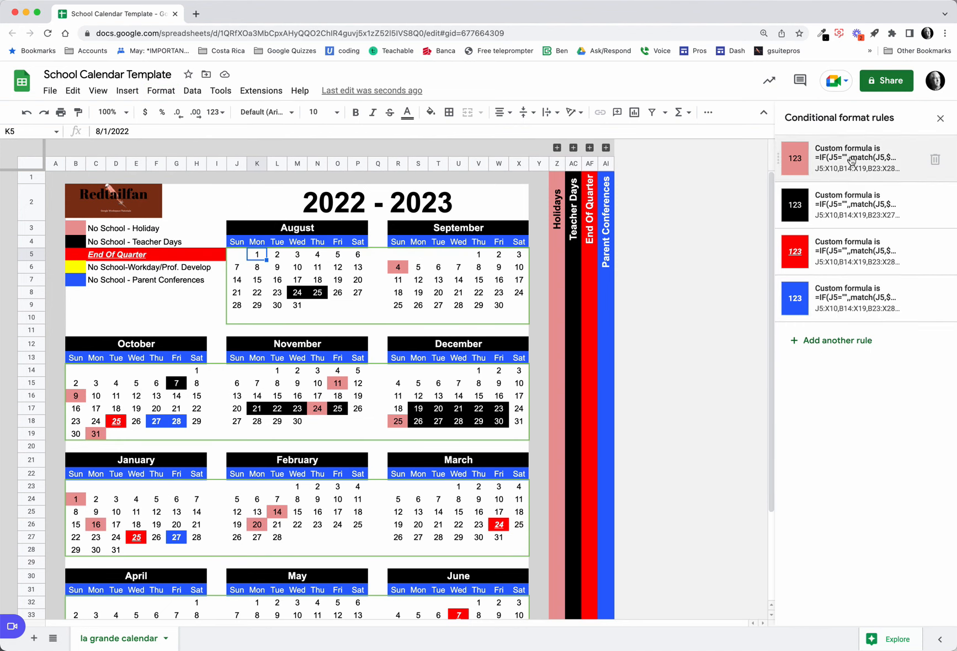
click(852, 161)
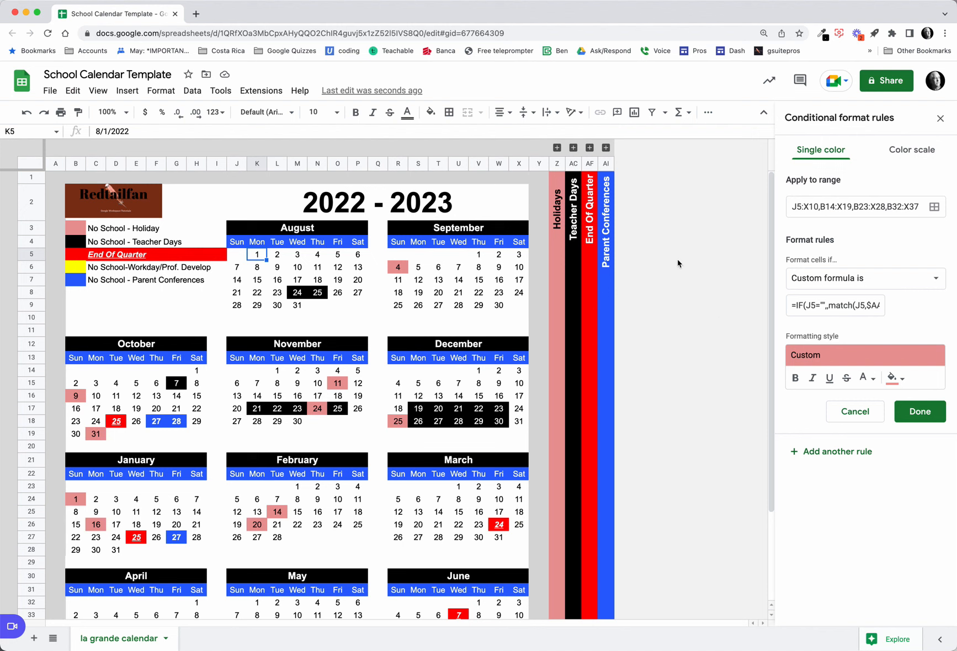
- Read the Holidays rule's full custom formula, expand the Holidays date columns it refers to, and close the rules
click(842, 311)
scroll(824, 307, left, 2)
scroll(842, 307, right, 3)
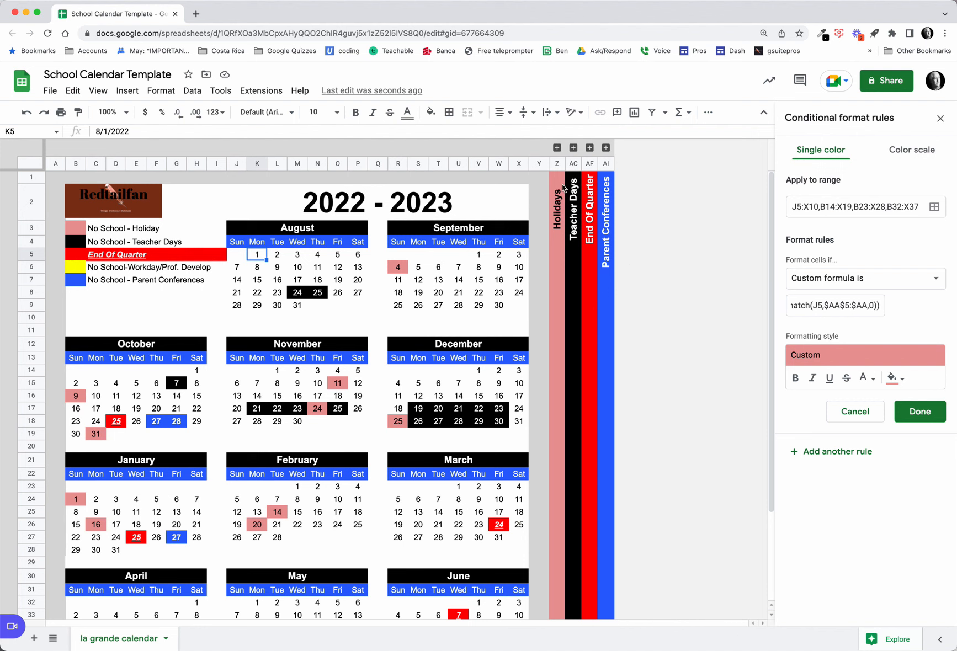
click(557, 147)
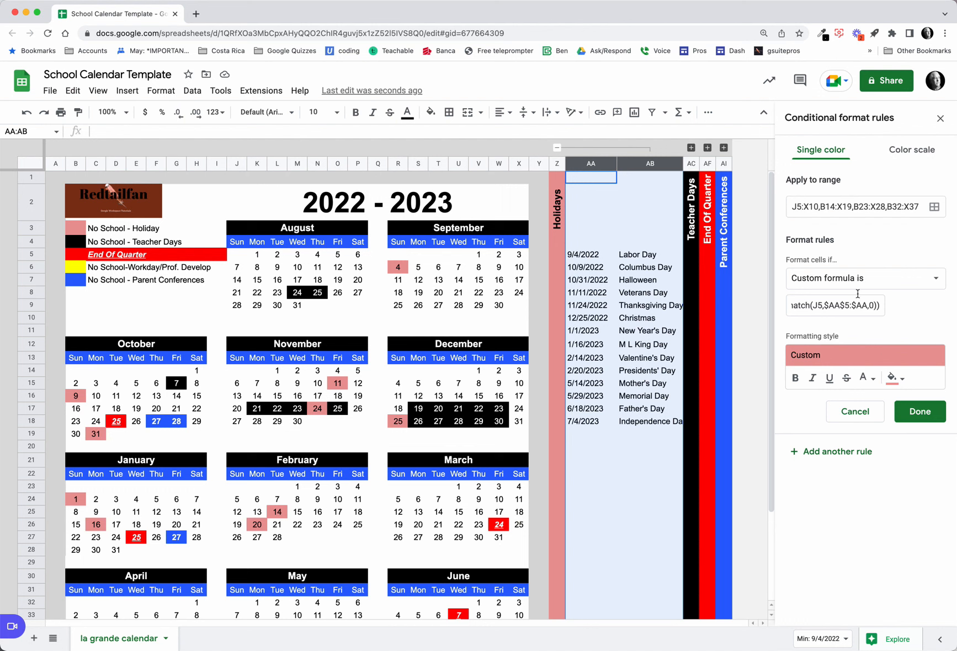
click(940, 118)
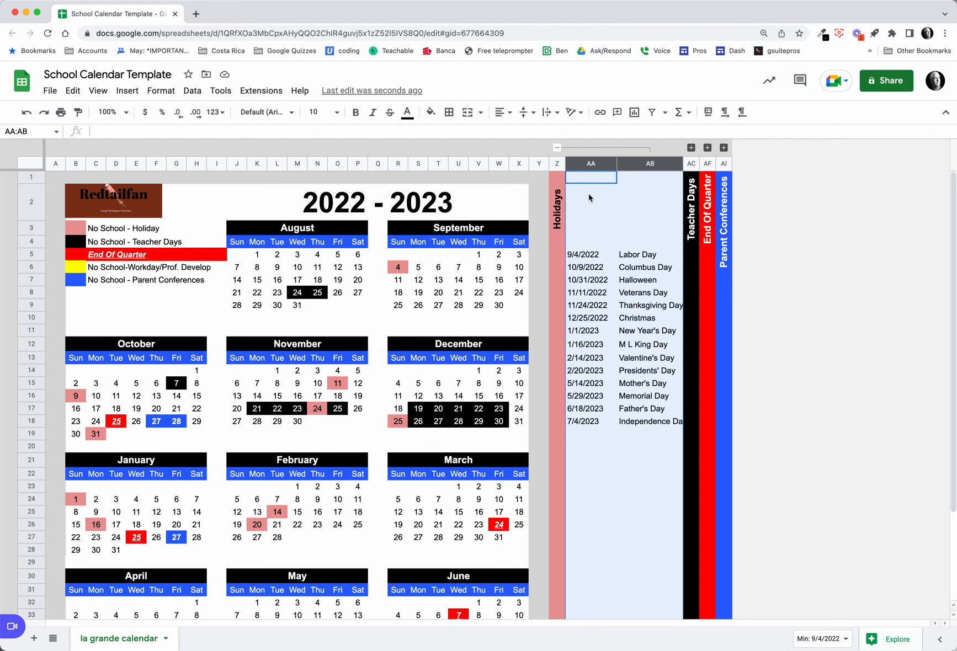
- Open the blue Parent Conferences formatting rule and check its applied ranges J5:X10 and B14:X19 on the calendar
click(448, 261)
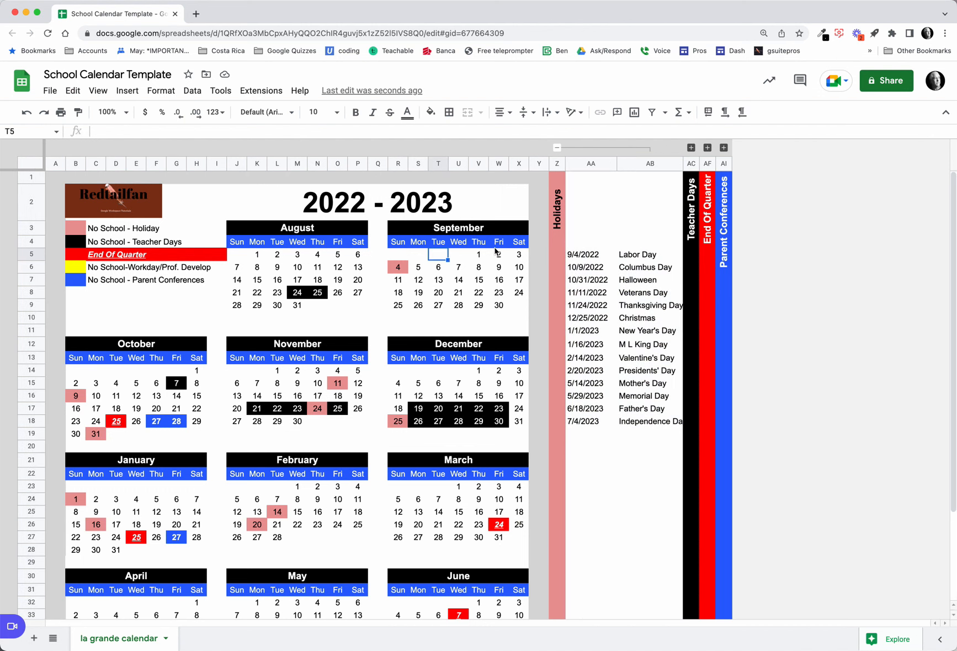
click(418, 280)
click(161, 90)
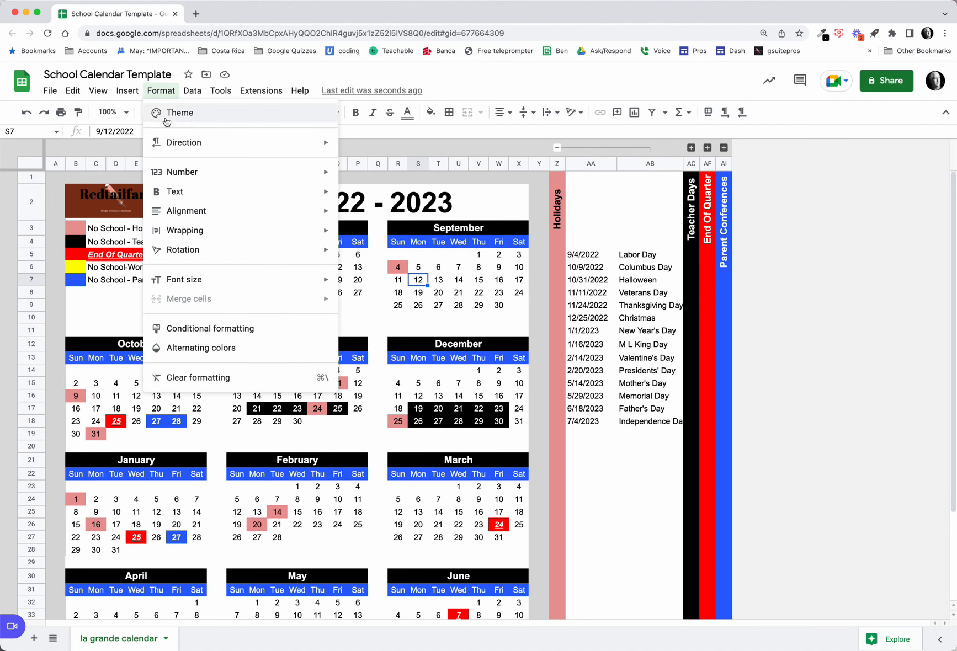
click(251, 327)
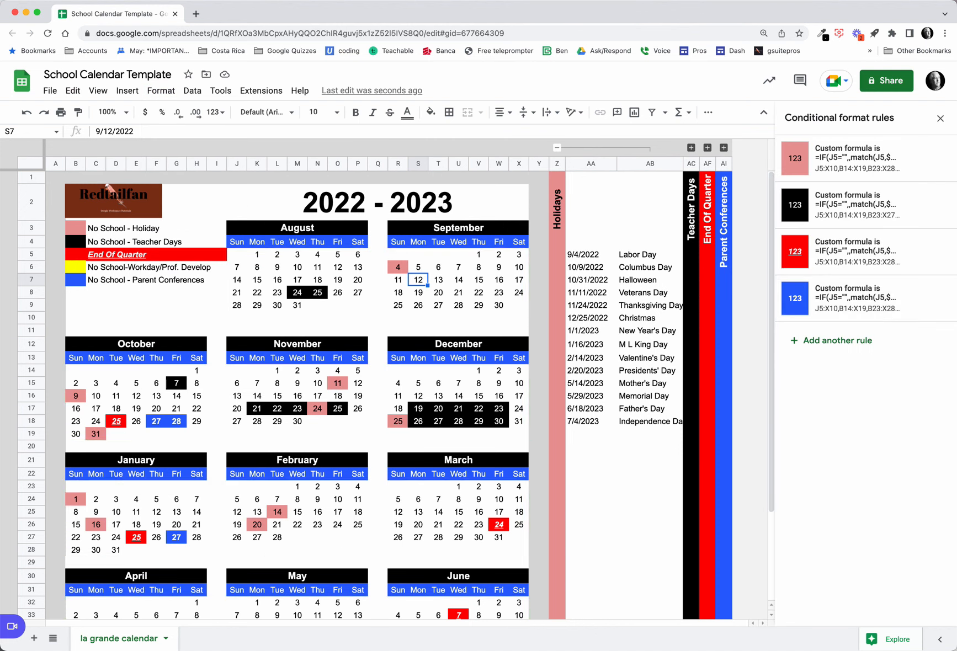
click(839, 303)
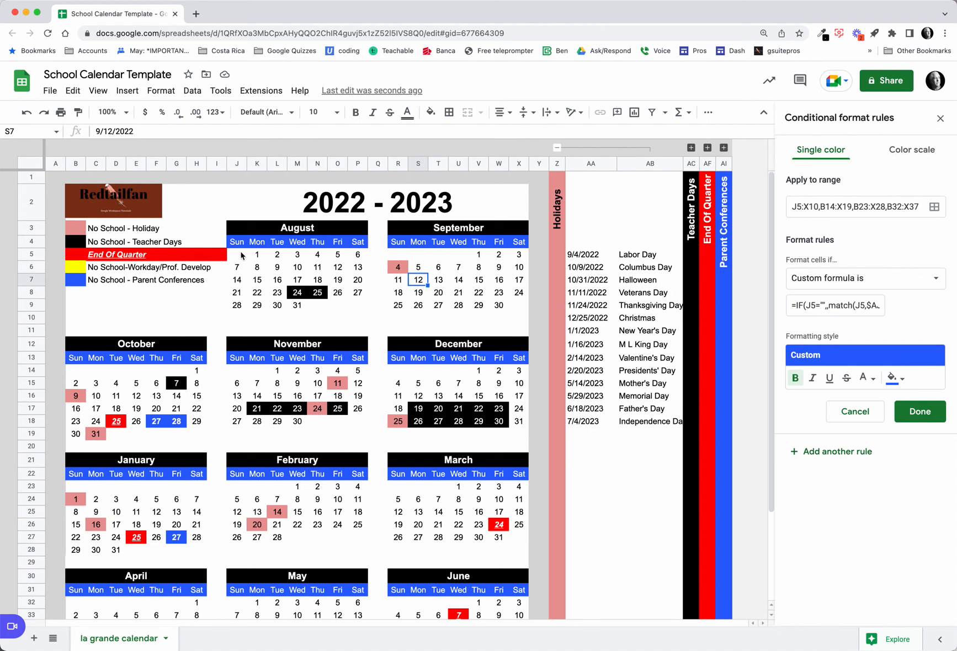
drag(241, 257, 519, 325)
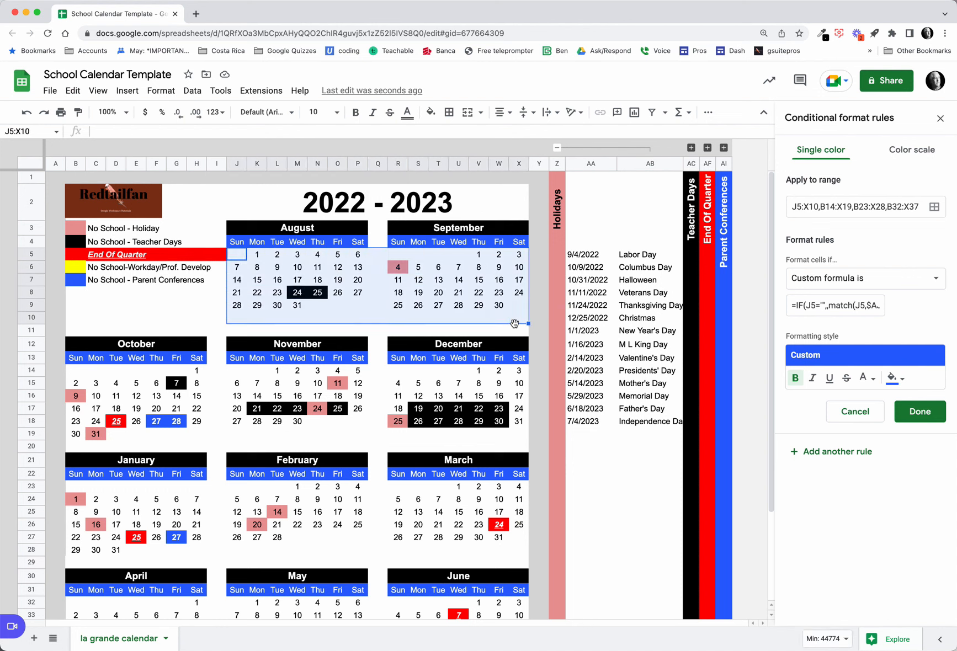
drag(76, 375, 512, 443)
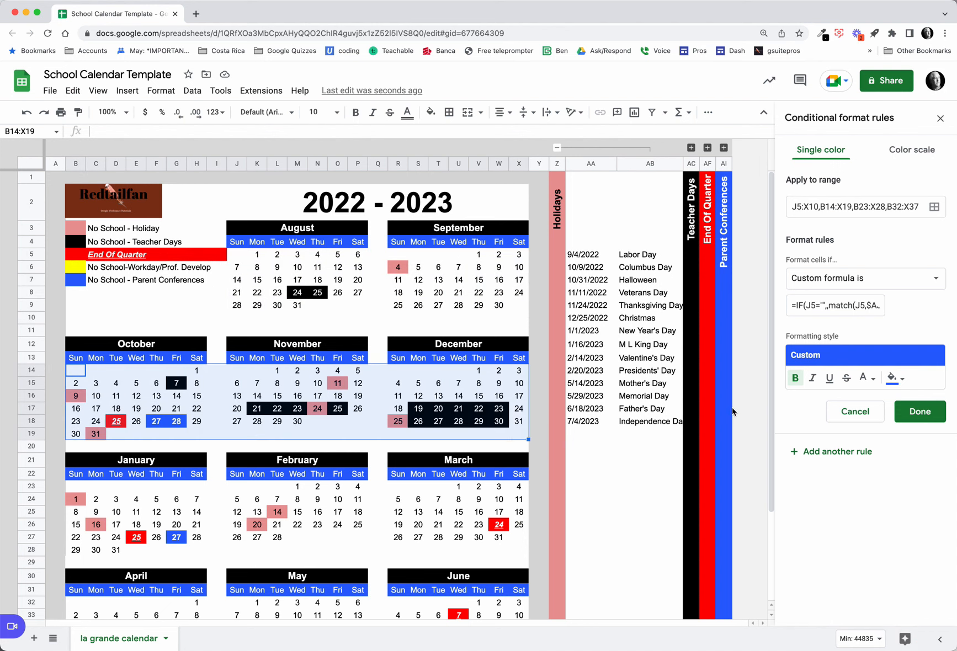
click(855, 307)
text(...........)
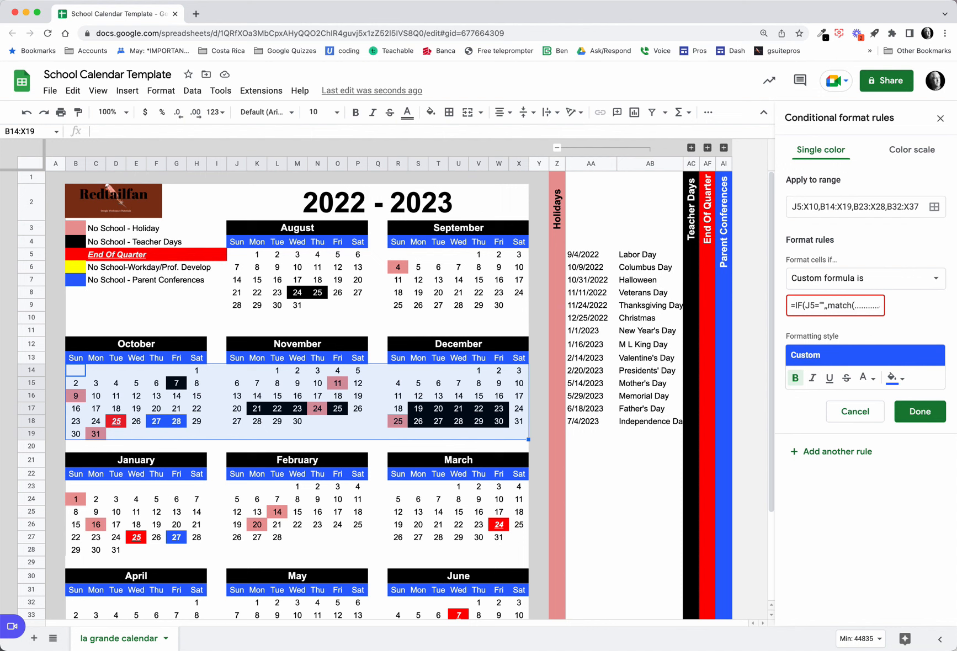
key(BackSpace)
key(BackSpace)
key(BackSpace)
key(BackSpace)
key(BackSpace)
key(BackSpace)
key(BackSpace)
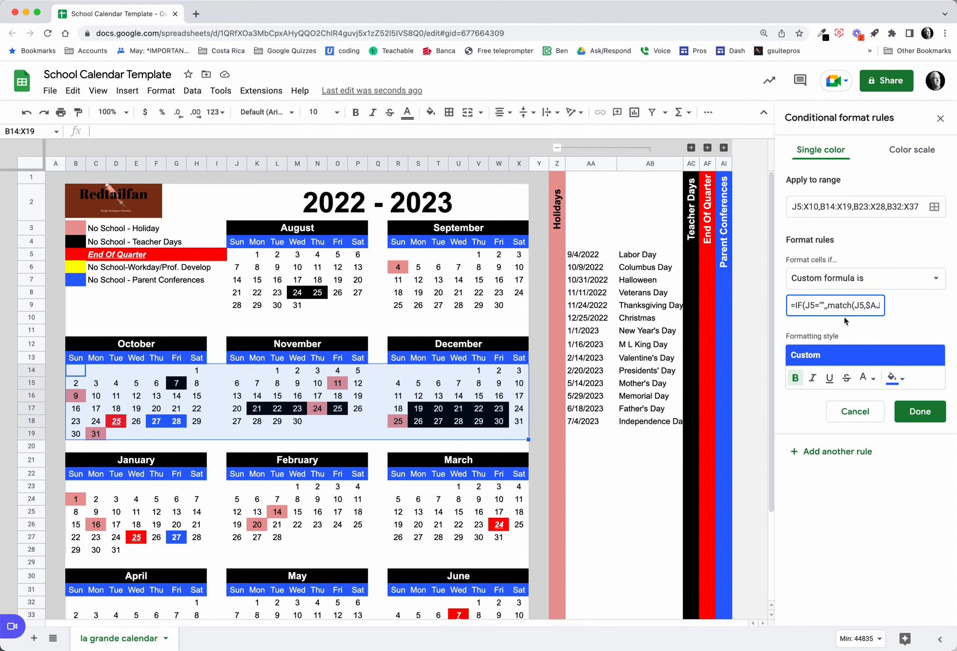
- Compare the Parent Conferences rule's formula with the expanded Parent Conferences date columns, collapse them, and finish the rule
scroll(854, 308, right, 1)
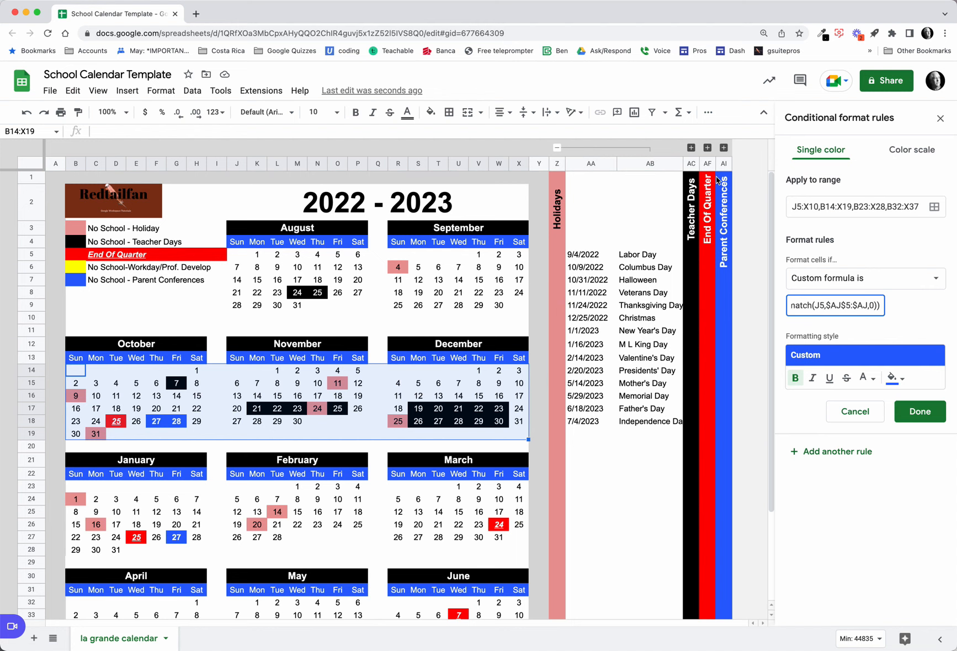
click(723, 147)
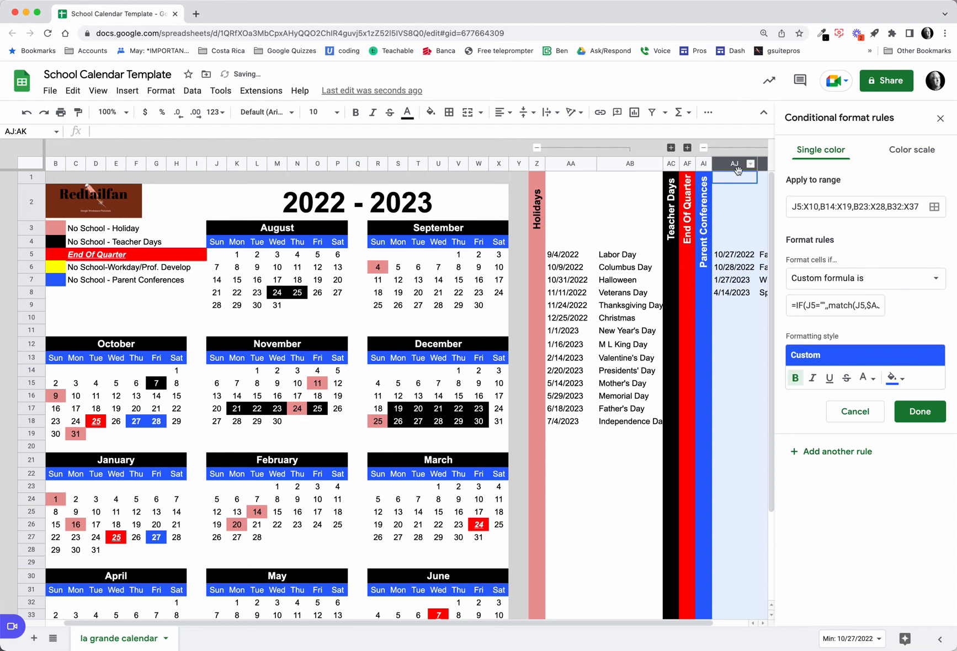
click(704, 148)
click(920, 411)
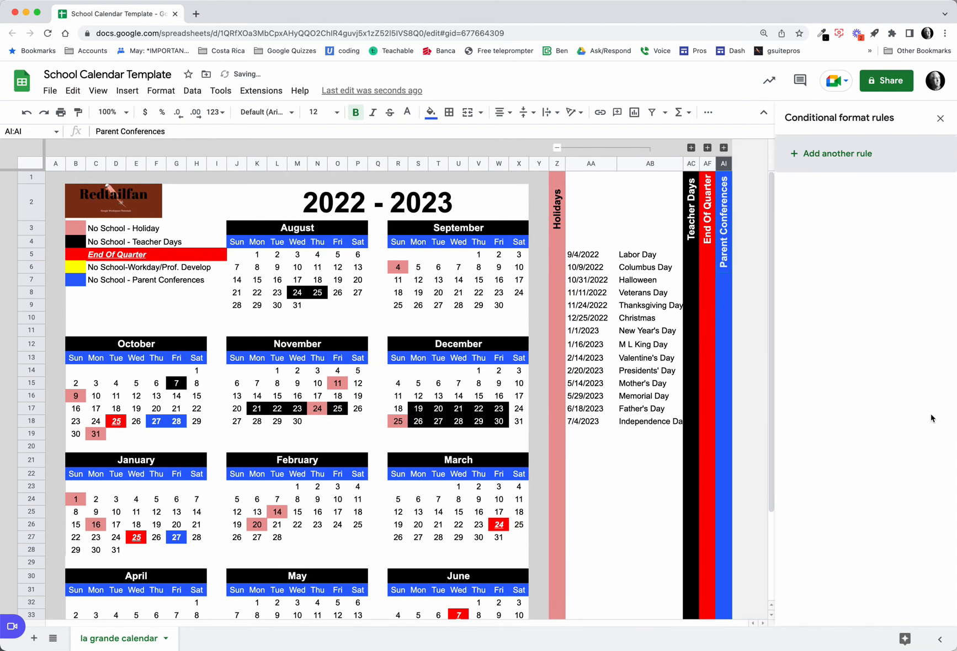
- Open the red End Of Quarter rule, compare its formula with the expanded End Of Quarter date columns, and finish the rule
click(497, 376)
click(839, 293)
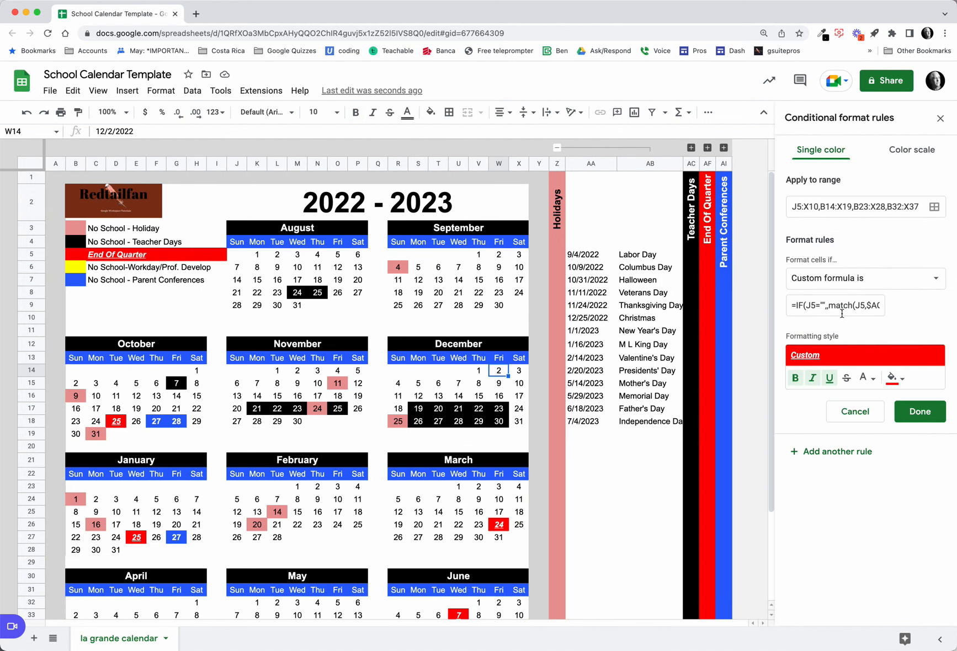
click(864, 307)
scroll(863, 309, right, 2)
click(707, 148)
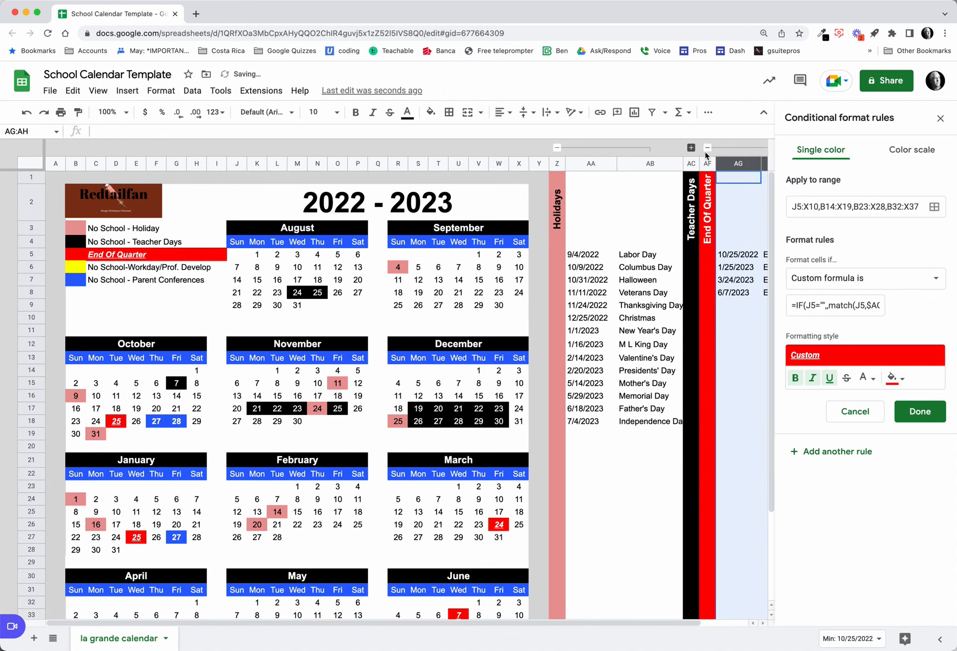
click(931, 417)
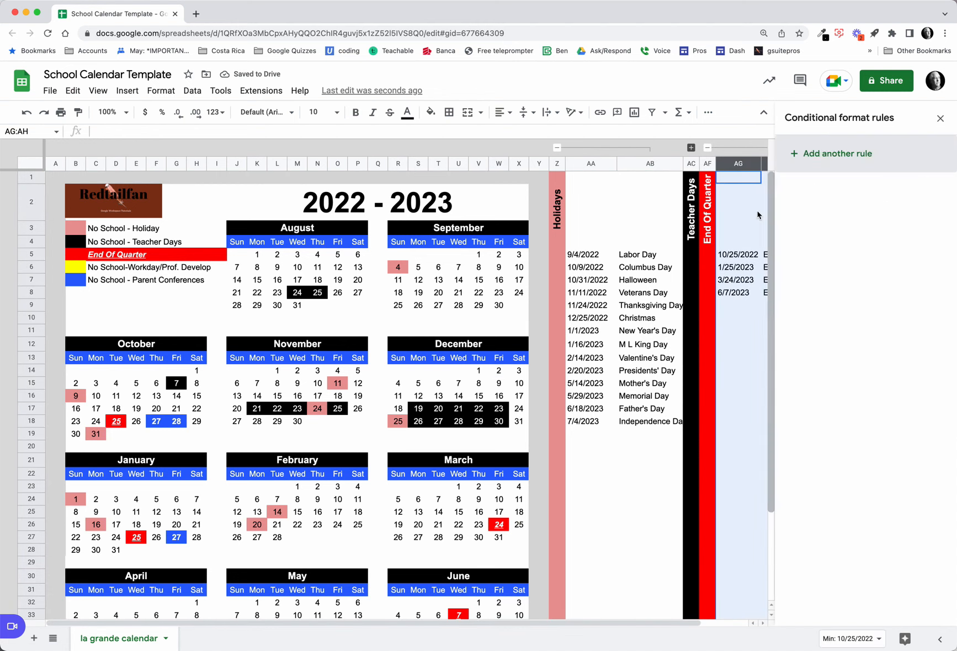
- Collapse the End Of Quarter and Holidays date columns
click(708, 148)
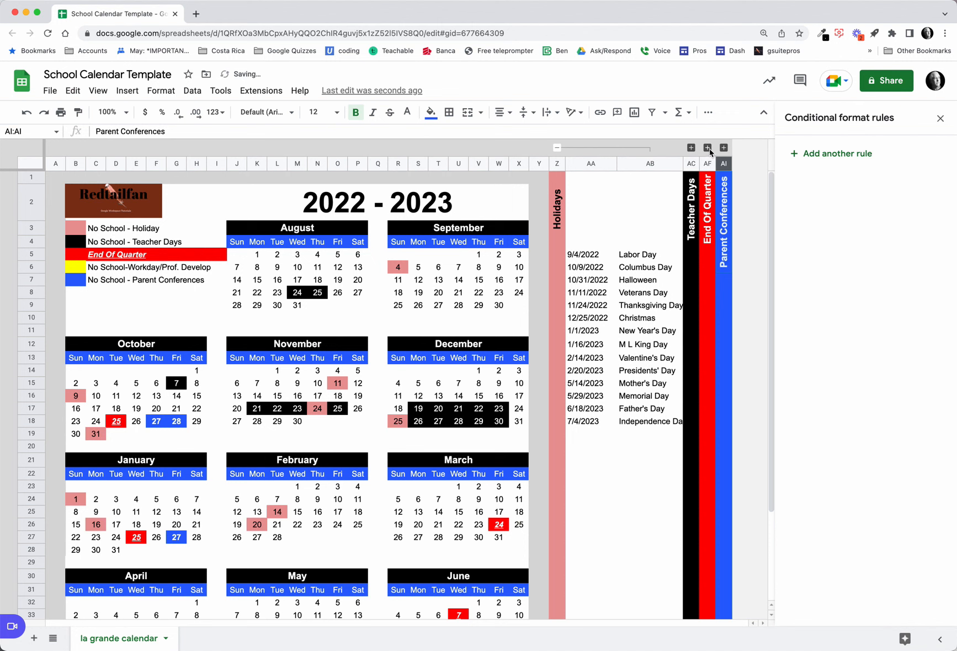
click(557, 148)
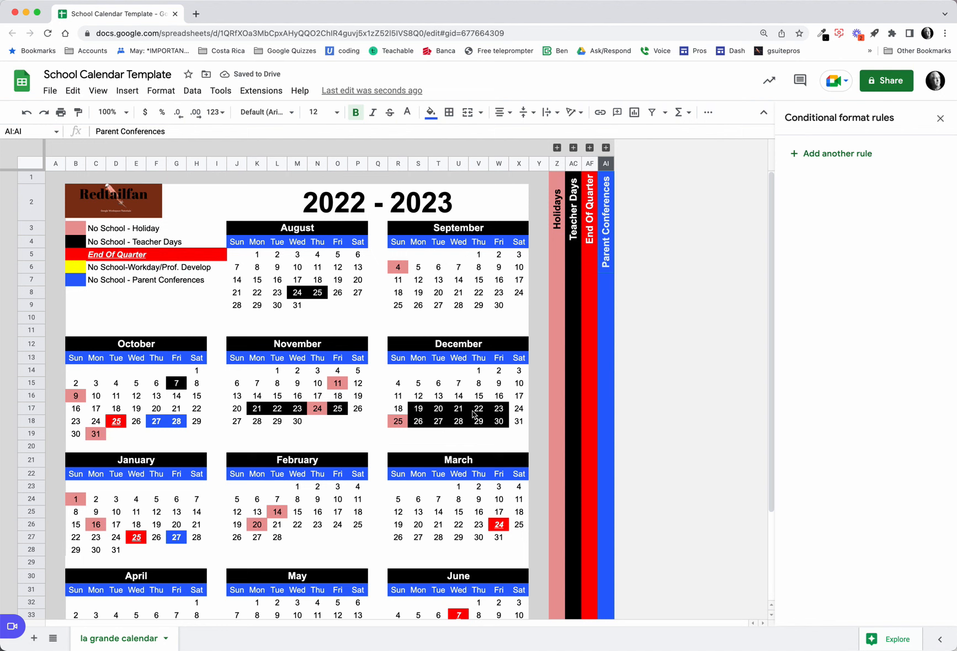
- Review the title years and the Teacher Days date list with its date picker, collapse the list, and close the formatting rules
click(348, 211)
click(425, 212)
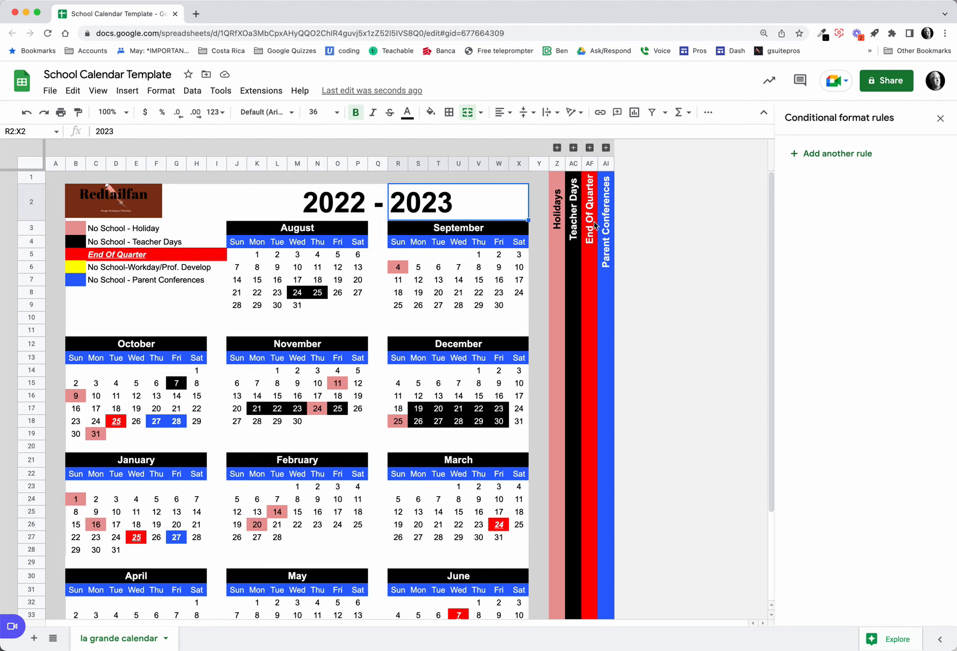
click(574, 148)
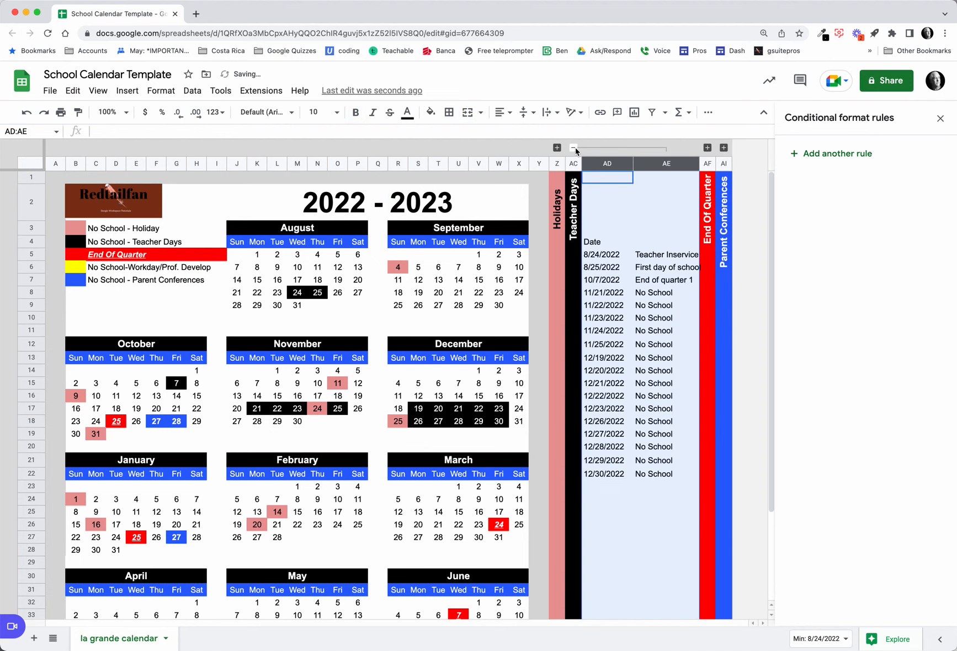
click(574, 148)
click(574, 149)
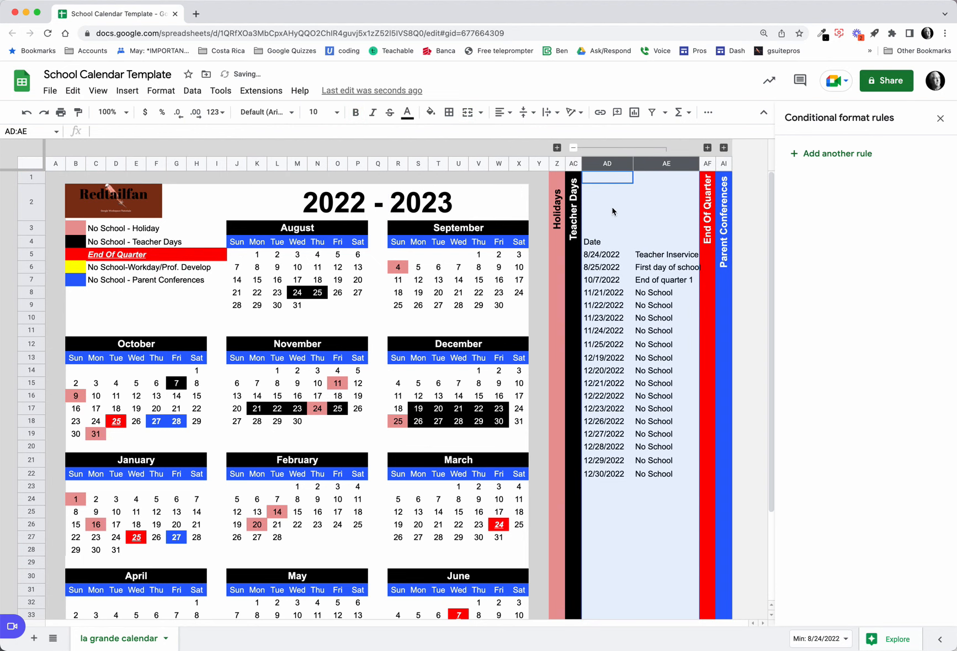
double_click(617, 255)
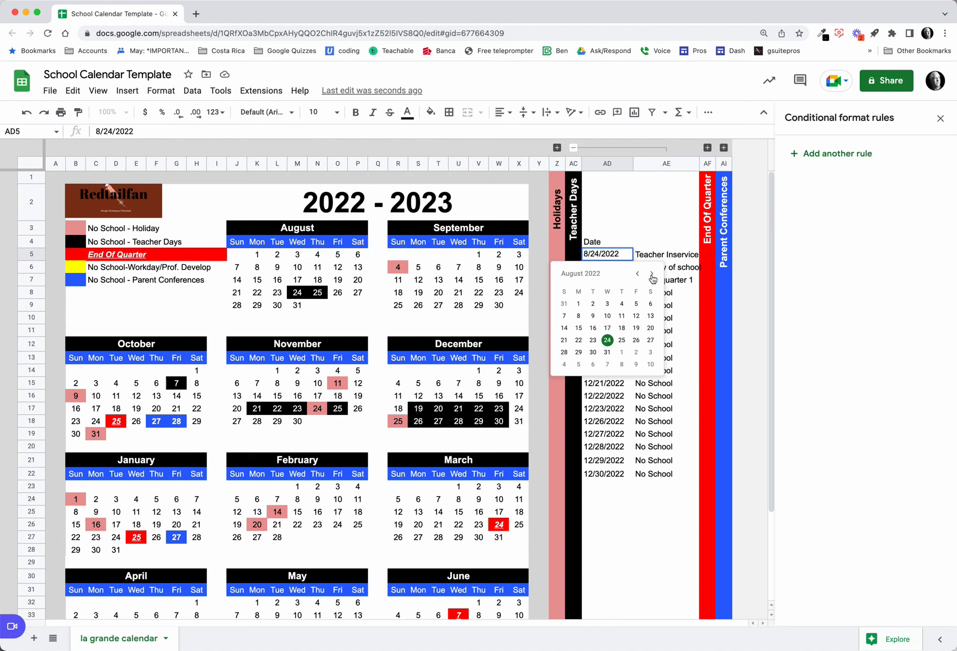
click(574, 148)
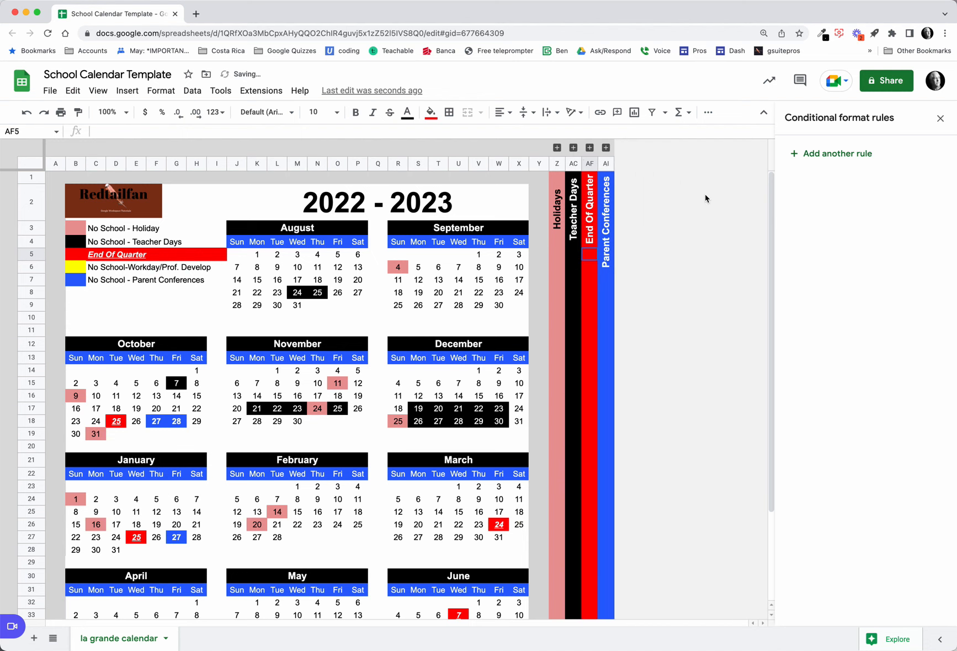
click(941, 118)
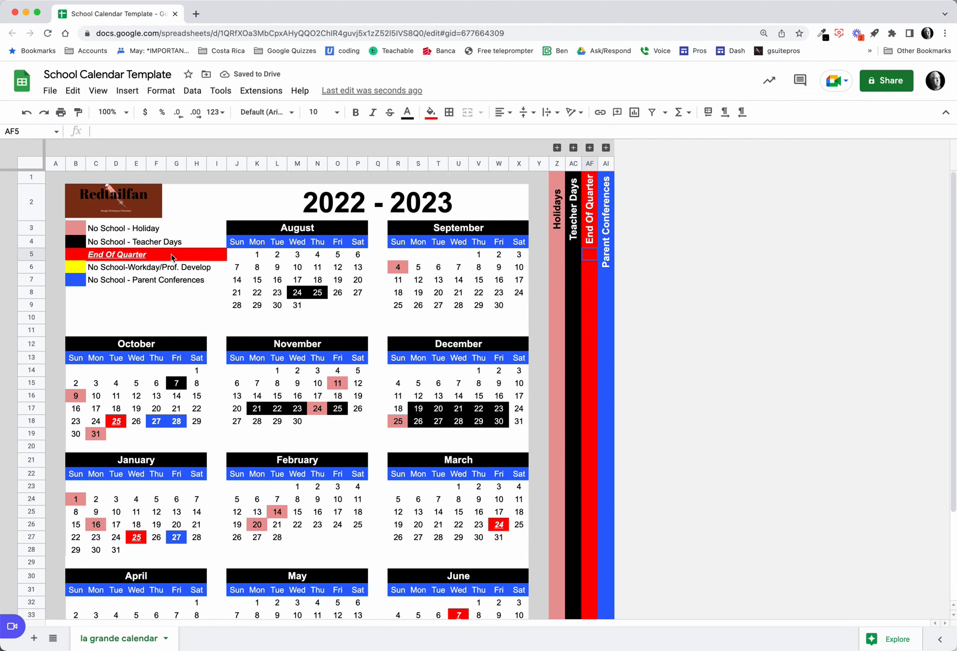
- Select the calendar range A1:Y38, open its print settings, and limit the printout to the selected cells
drag(57, 179, 542, 556)
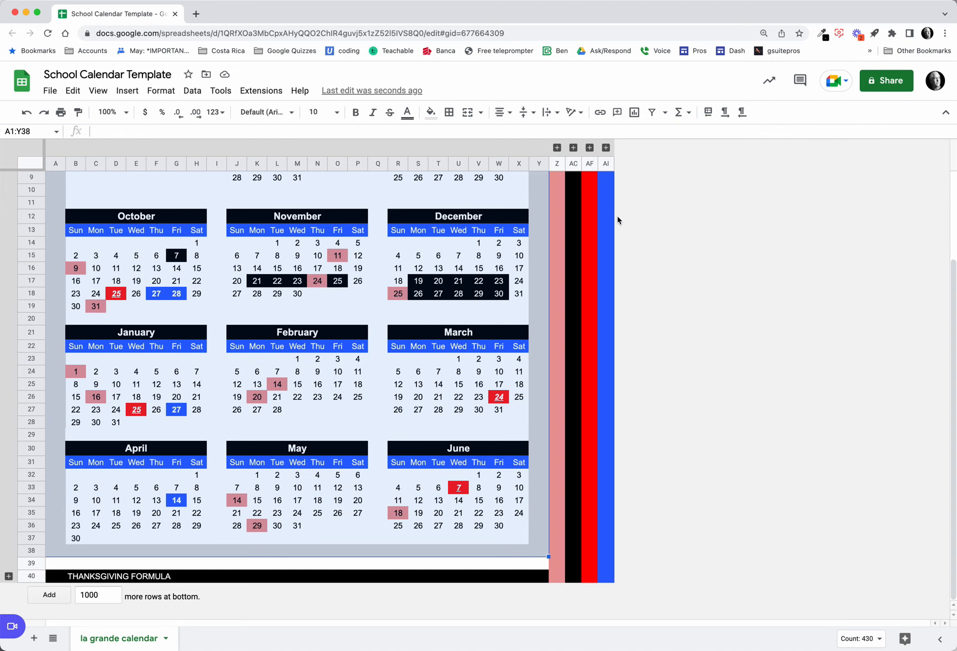
click(50, 92)
click(124, 457)
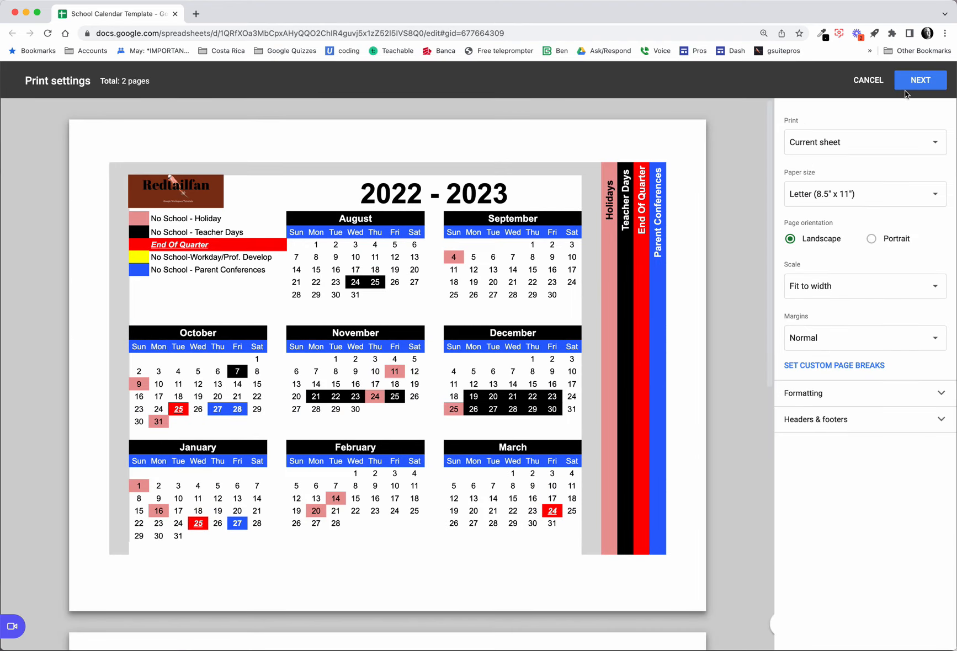
click(911, 147)
click(866, 179)
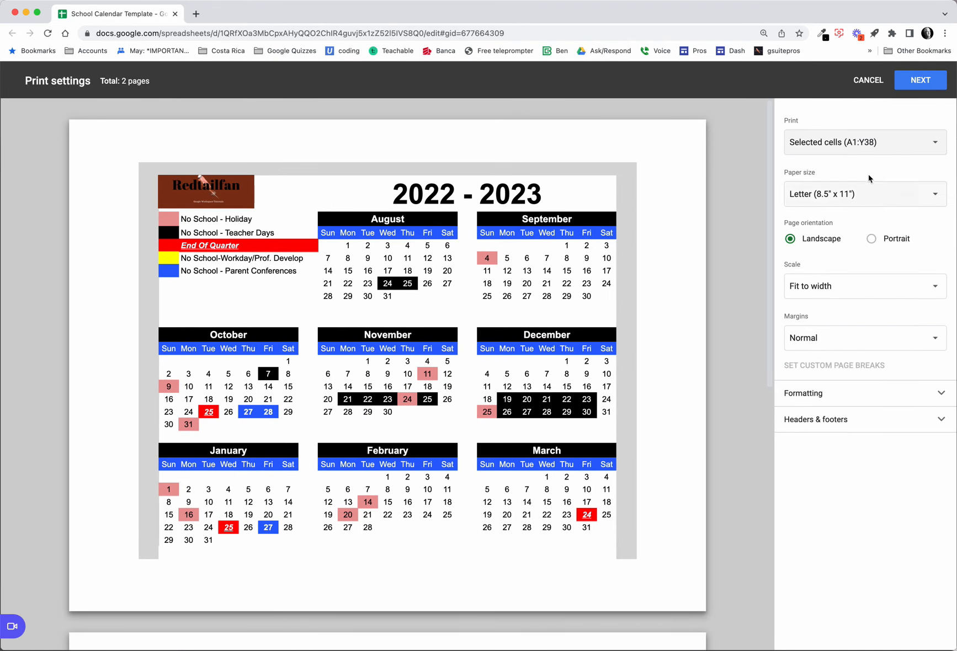
- Check how the landscape pages split, set the page orientation to Portrait, and review the print preview
scroll(680, 374, down, 10)
scroll(680, 374, up, 8)
click(872, 239)
scroll(682, 295, down, 4)
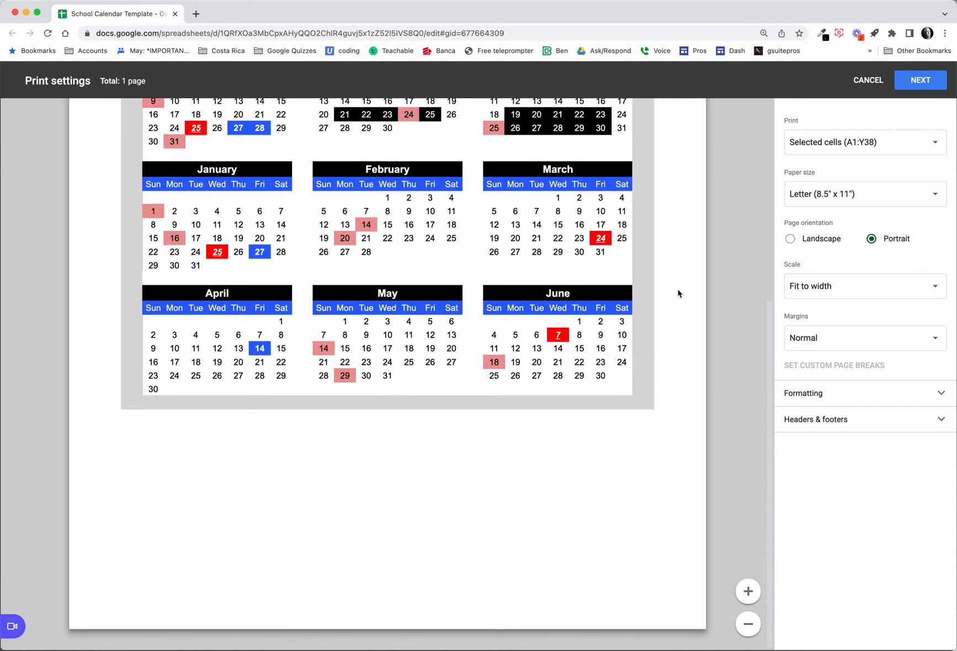
scroll(683, 297, up, 4)
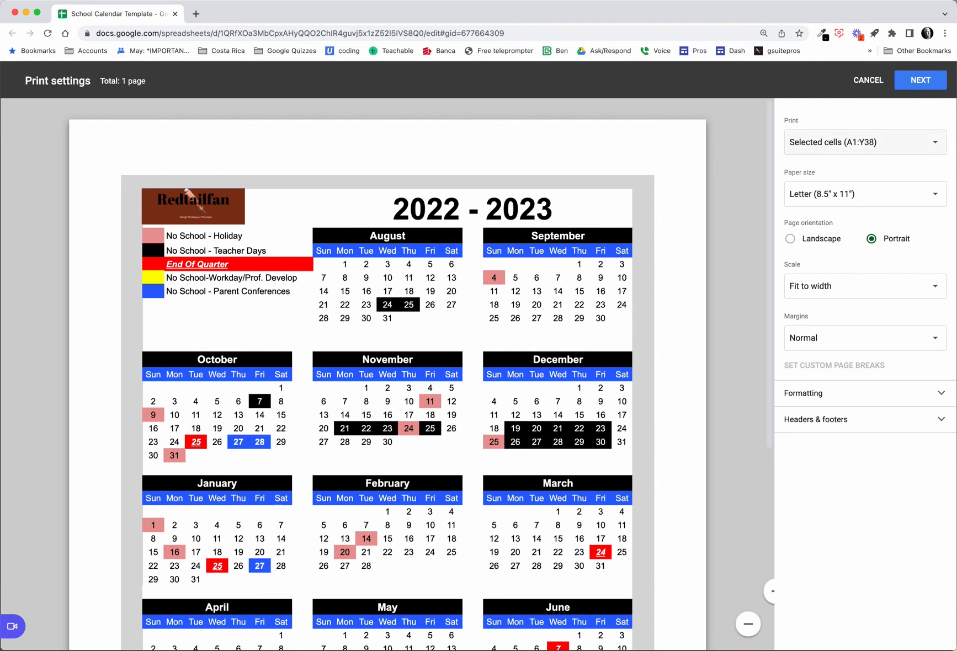
- Continue to the print dialog, set the destination to Save as PDF, and cancel printing
click(920, 80)
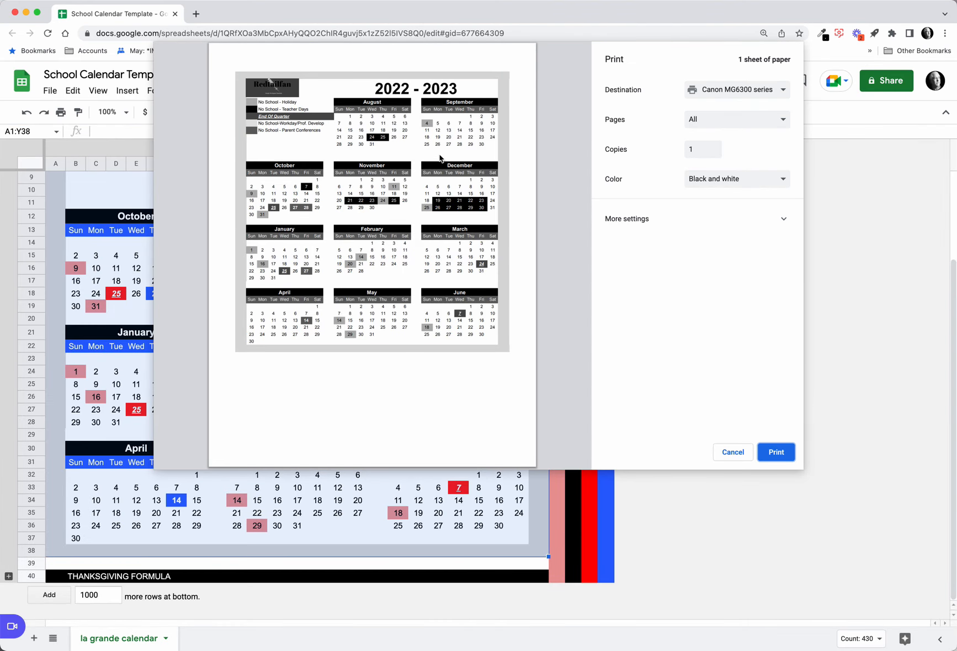
click(771, 96)
click(749, 105)
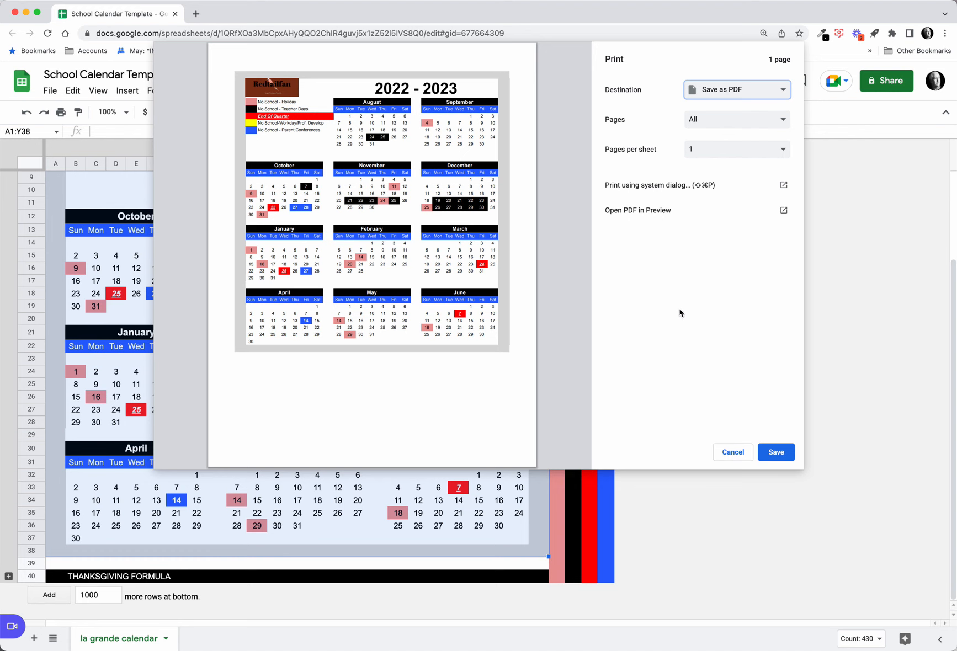
click(732, 454)
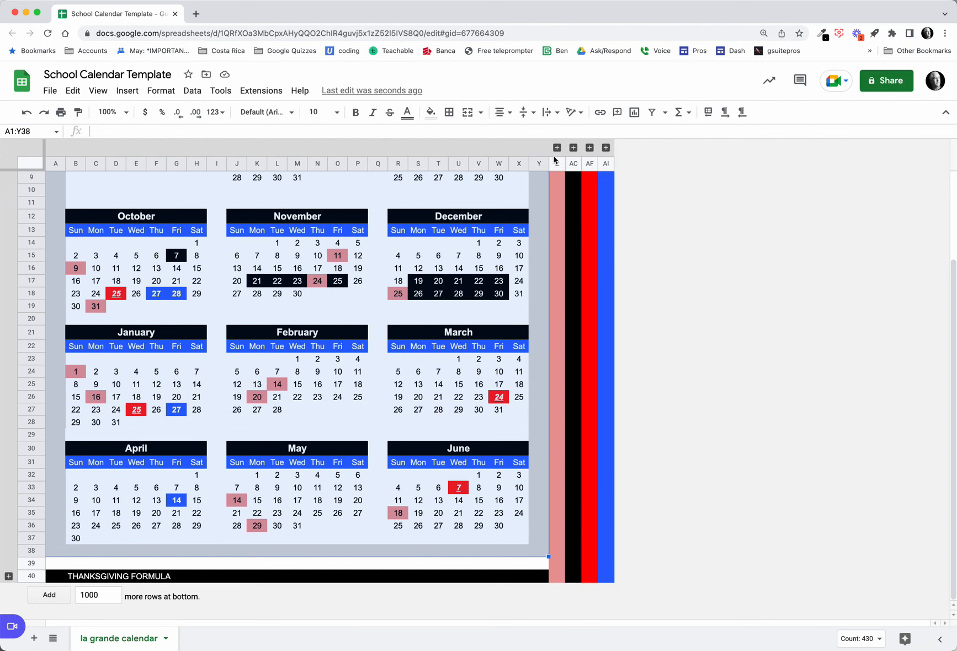
- Select the August calendar's Sunday header cell, J4, to inspect the formula that generates the month's days
scroll(430, 216, up, 3)
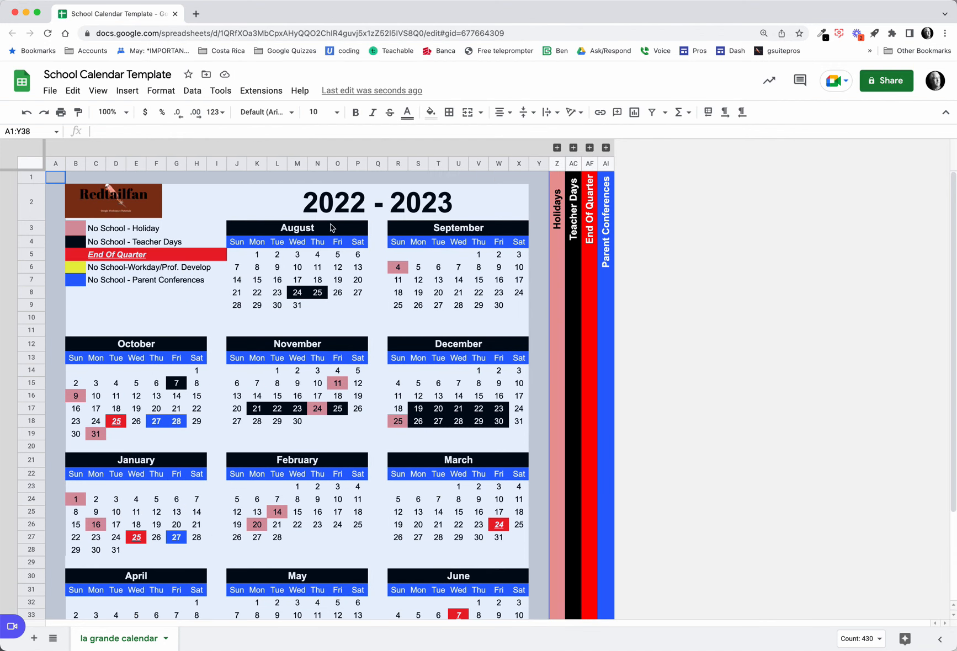
click(237, 246)
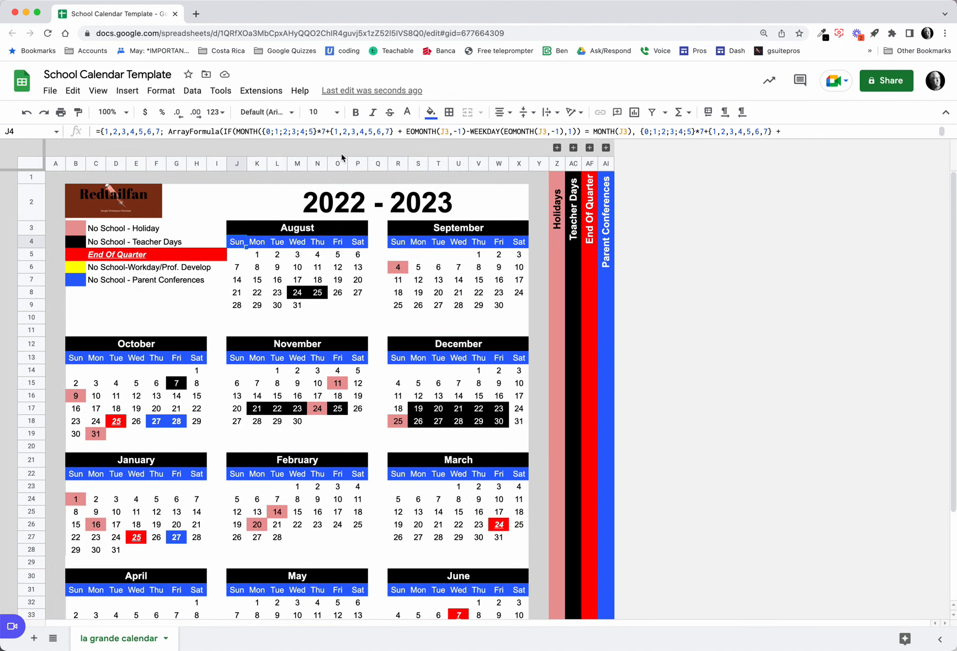